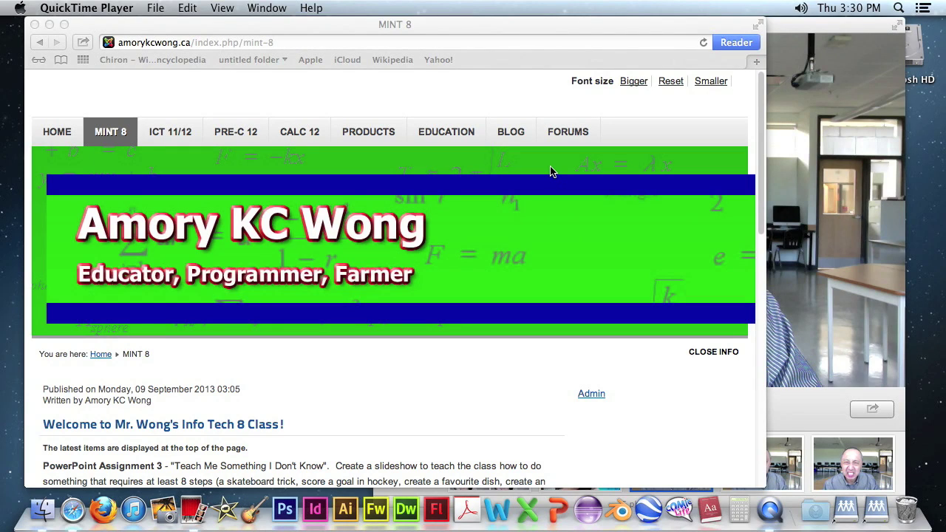
Review the PowerPoint assignment list on the class page, then launch PowerPoint with a blank presentation.
click(762, 190)
scroll(762, 236, down, 5)
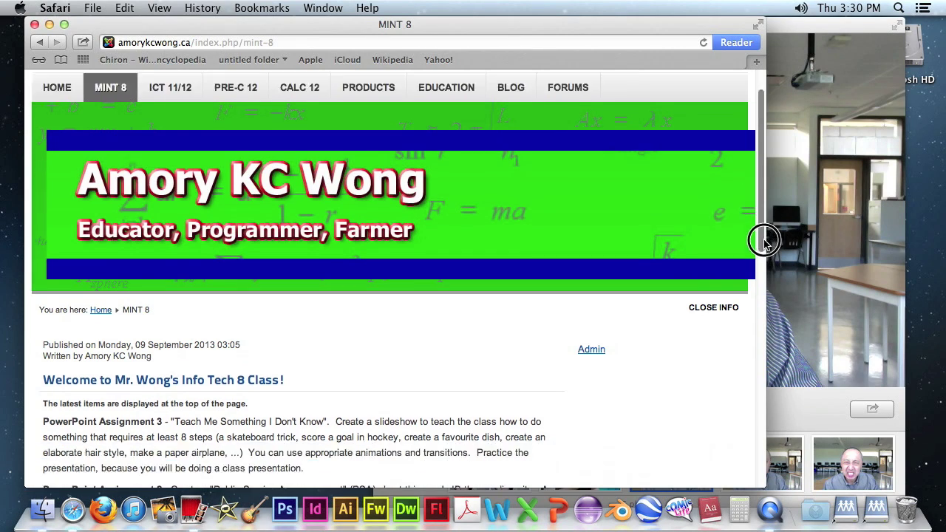
drag(773, 326, 772, 331)
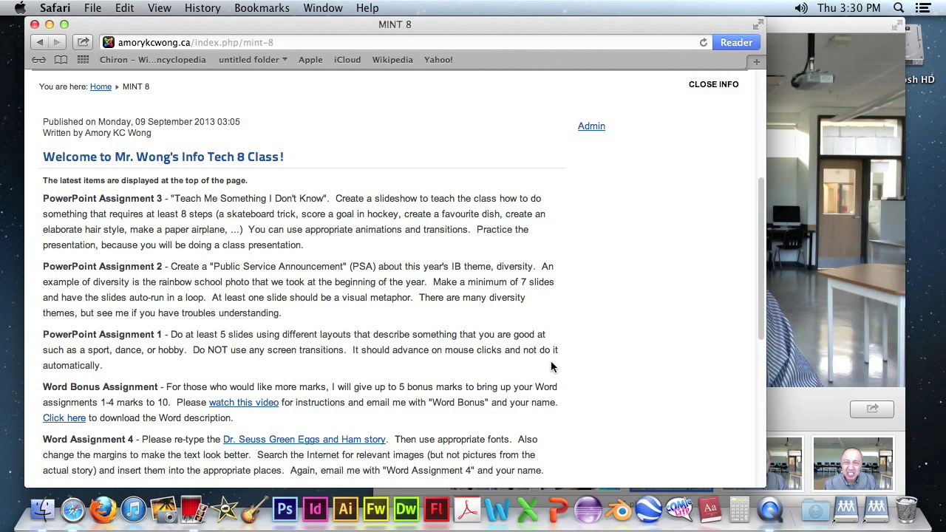
click(559, 512)
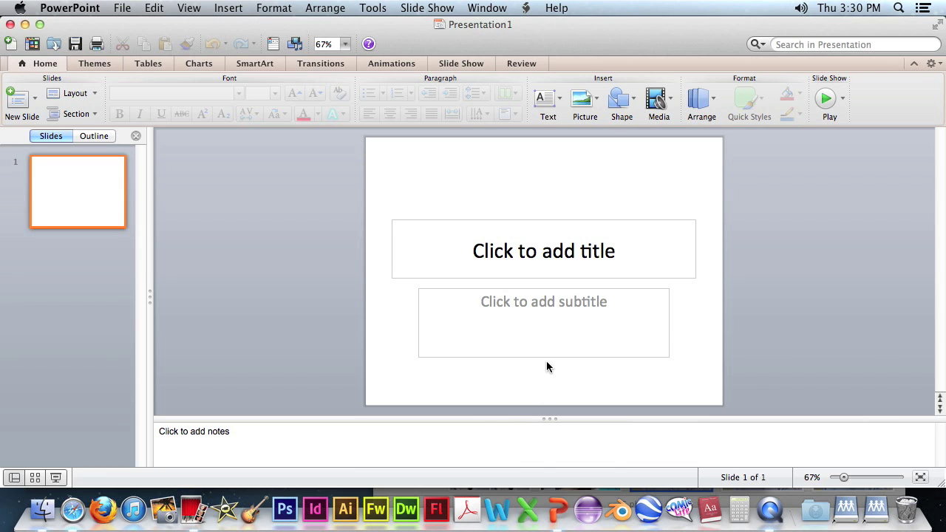
Create a new Breeze-themed presentation and title its first slide 'Mr. Wong's Face'.
click(121, 7)
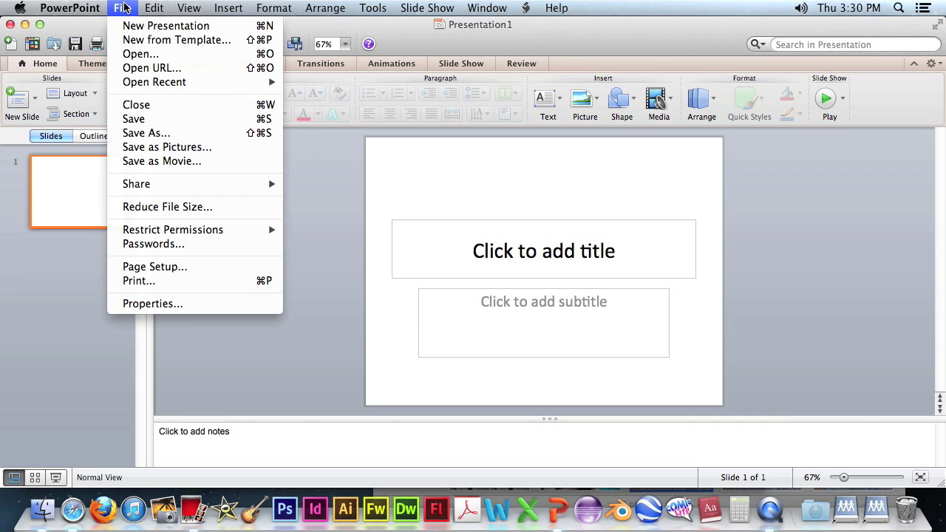
click(127, 41)
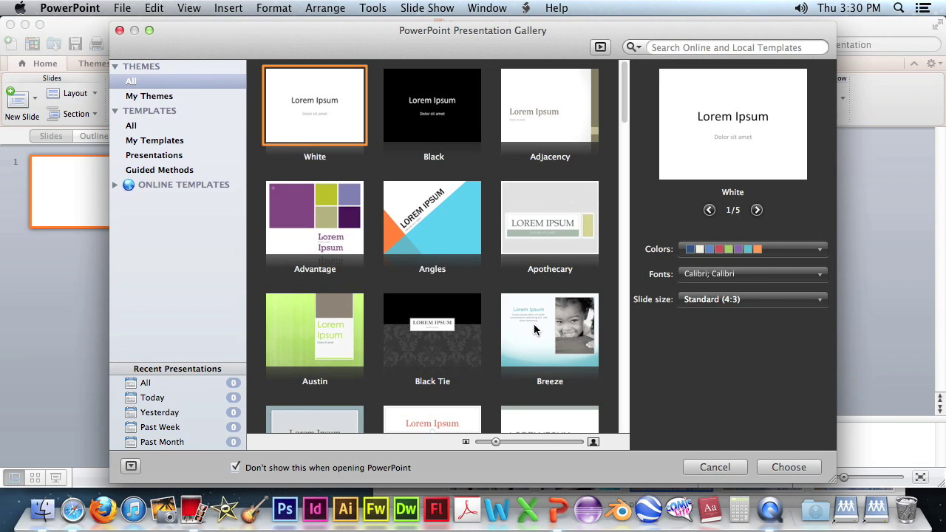
click(535, 326)
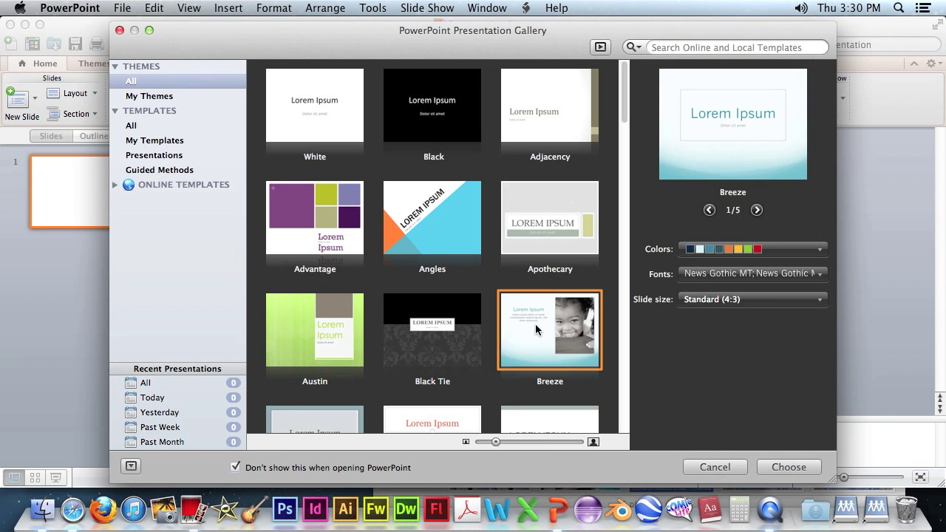
click(789, 468)
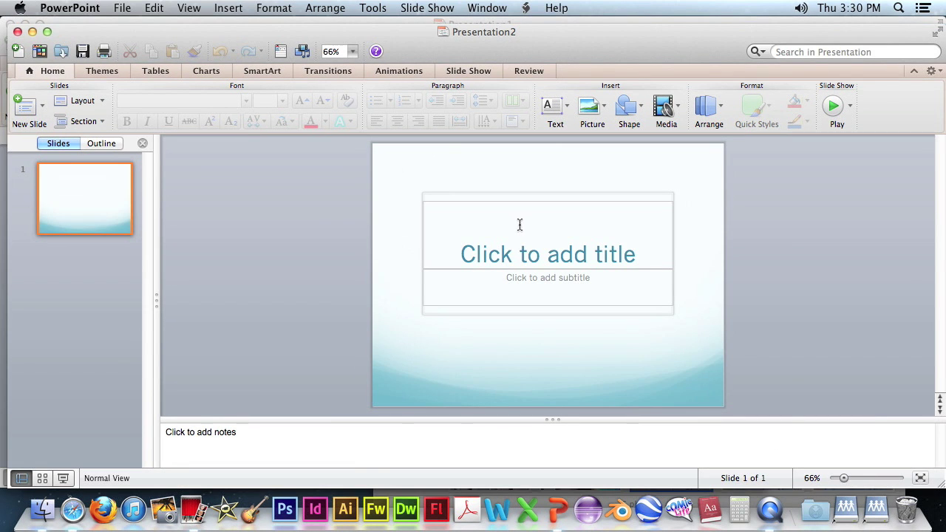
click(598, 247)
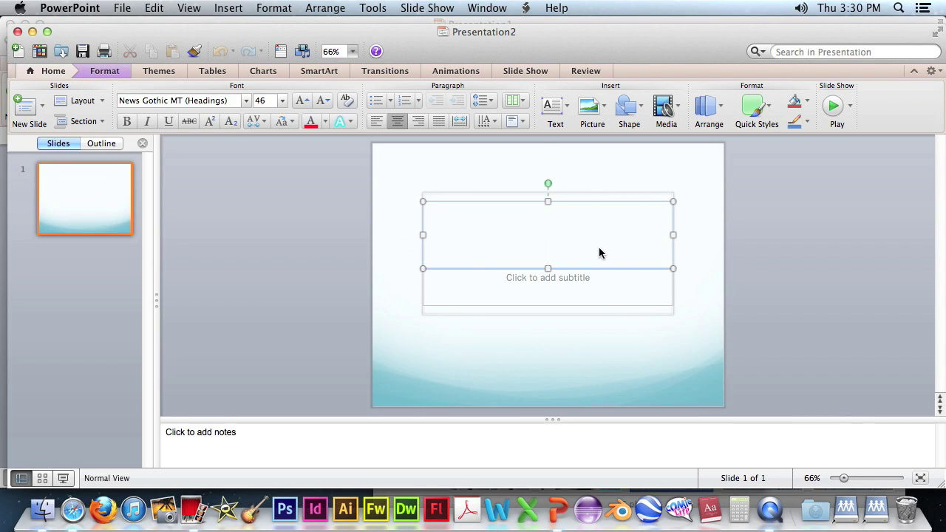
text(Mr. )
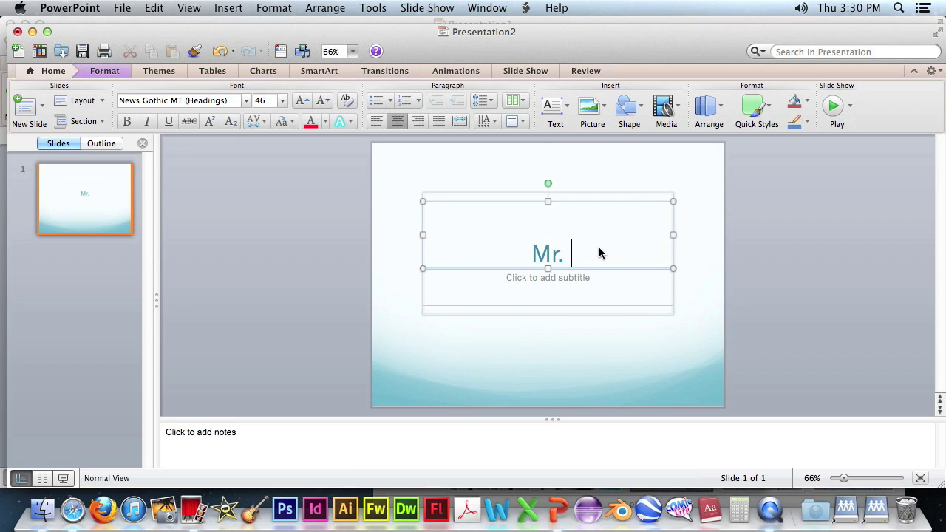
text(Wong's Face)
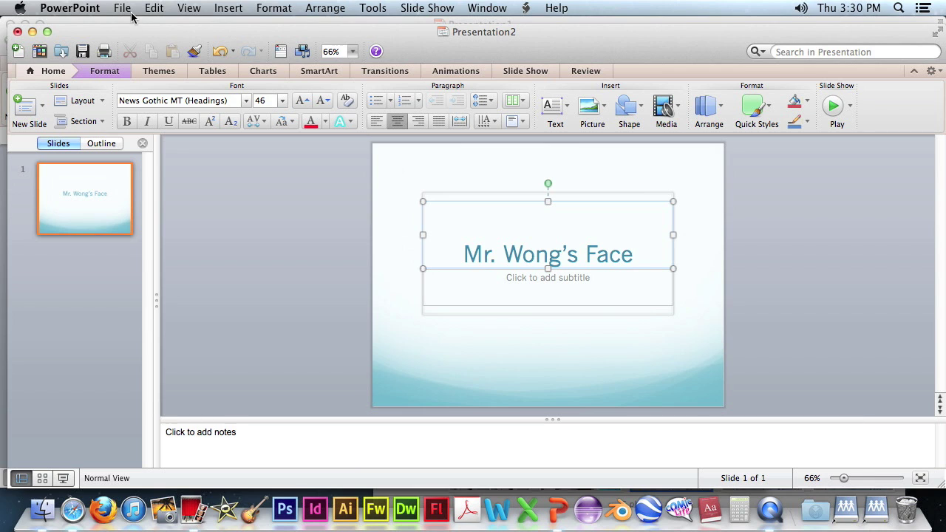
Add a second slide titled 'The Faces of Mr. Wong'.
click(24, 108)
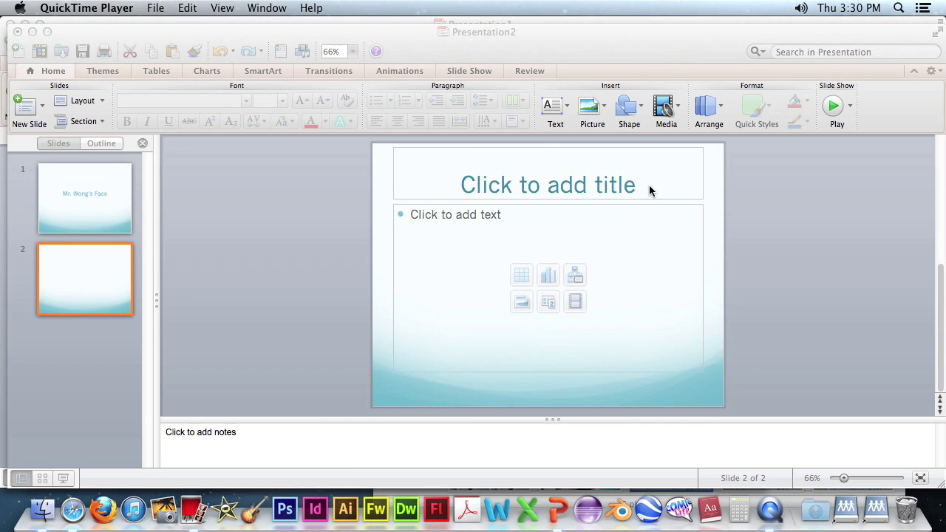
click(649, 190)
click(552, 183)
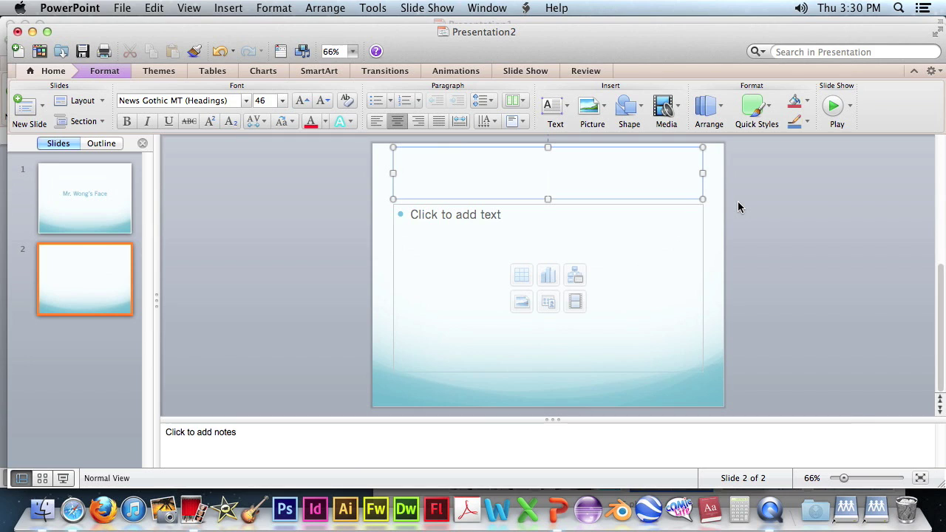
text(T)
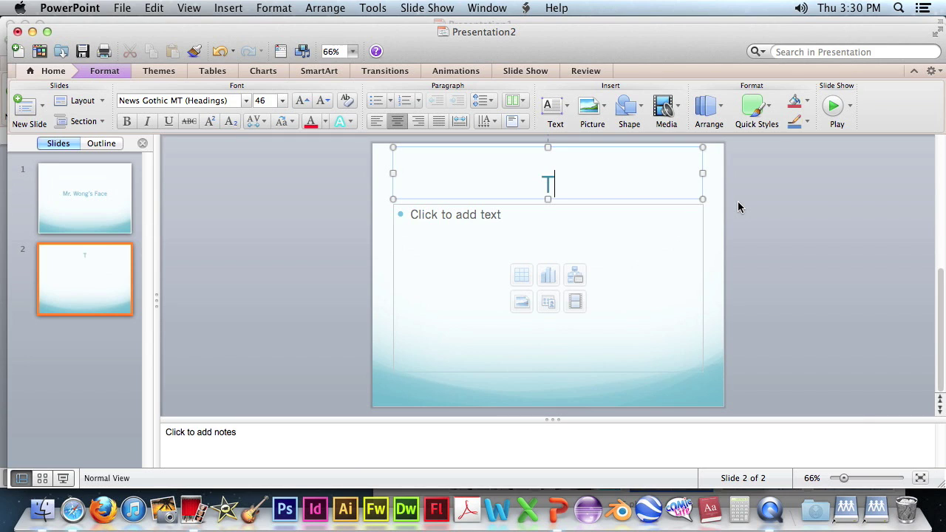
text(he face)
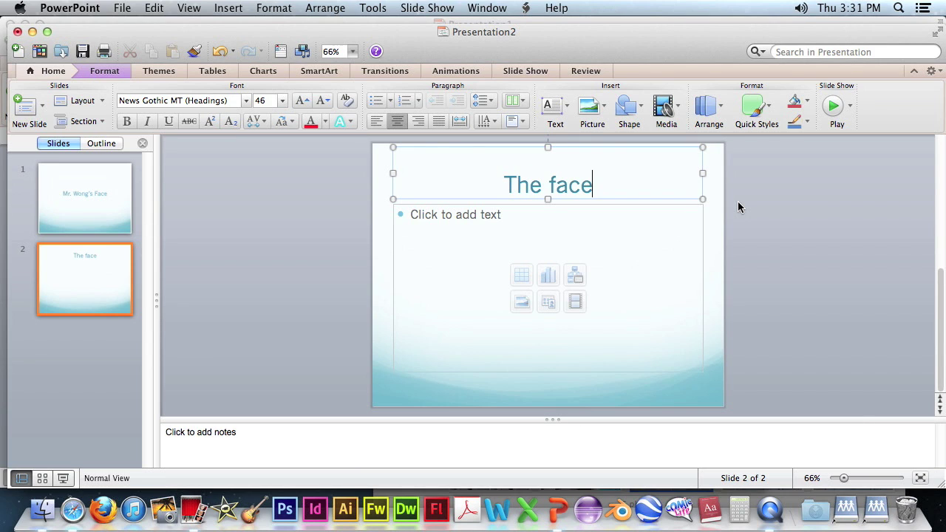
key(BackSpace)
key(BackSpace)
key(BackSpace)
key(BackSpace)
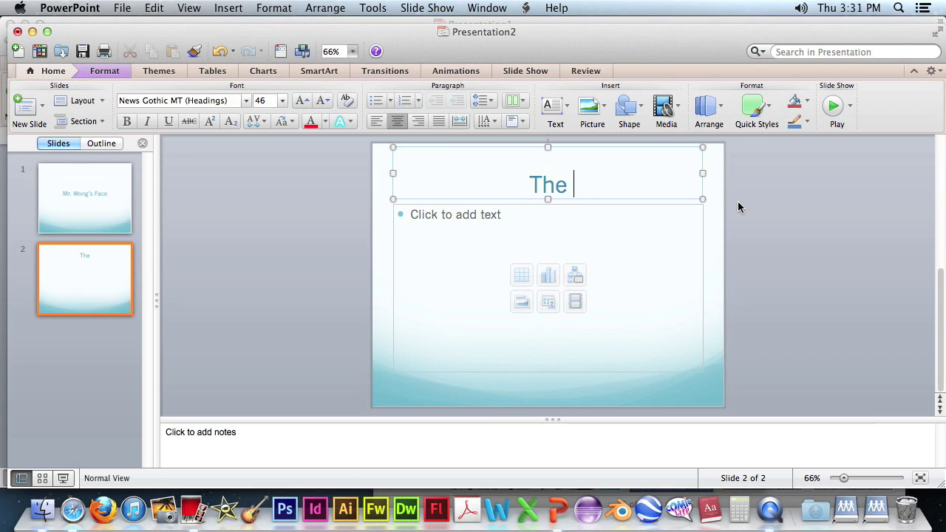
text(Face's)
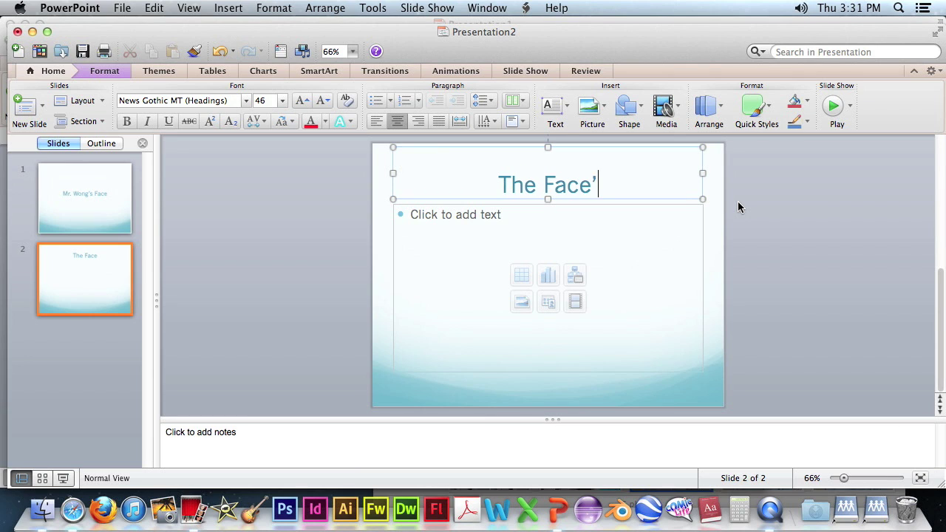
key(BackSpace)
key(BackSpace)
text(s )
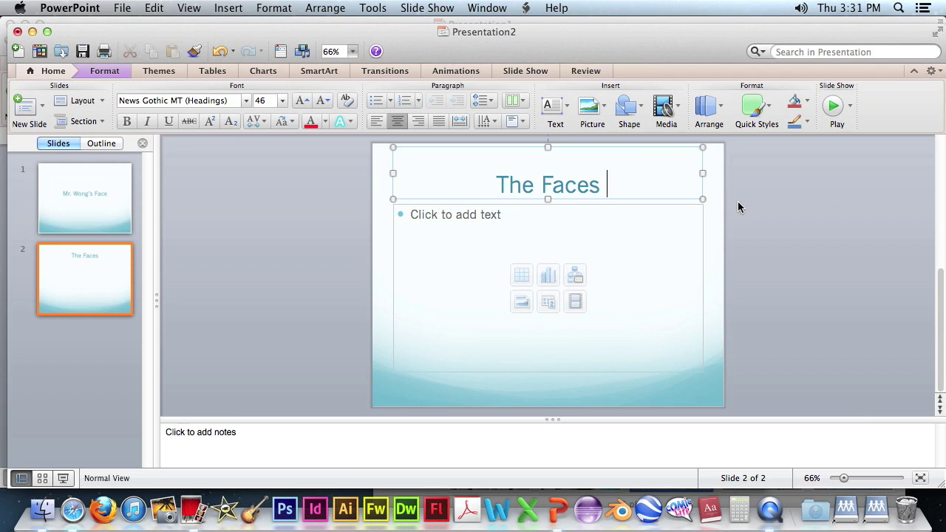
text(of  Mr. Wong)
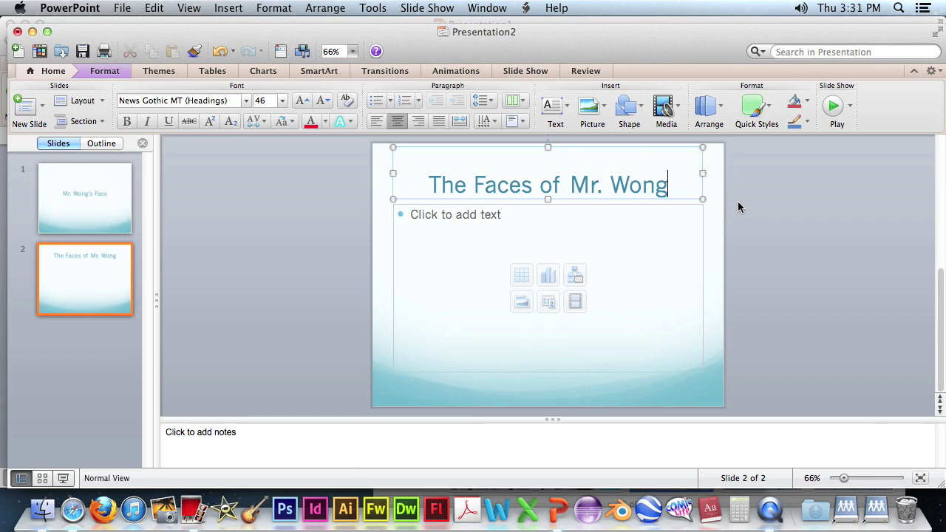
Keep slide 2 on Title and Content and add the bullet 'The faces that you might not normally see'.
click(543, 229)
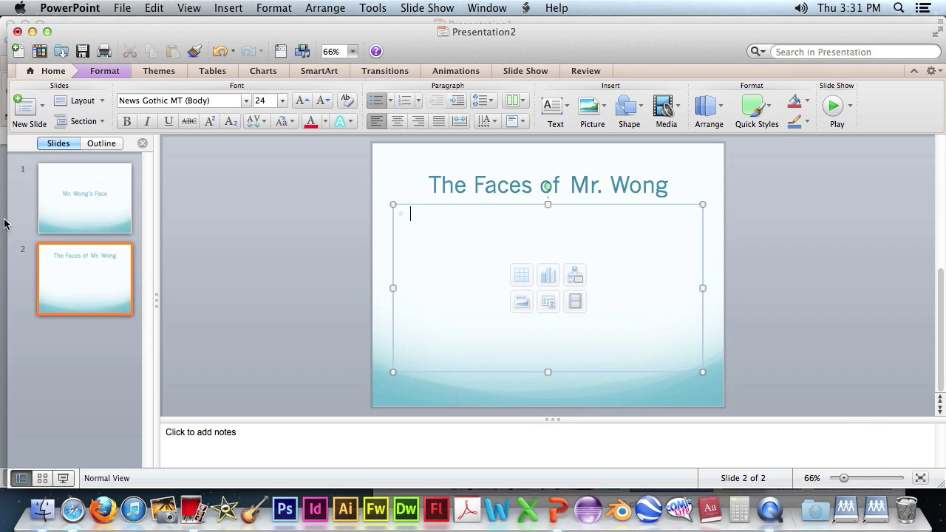
click(72, 191)
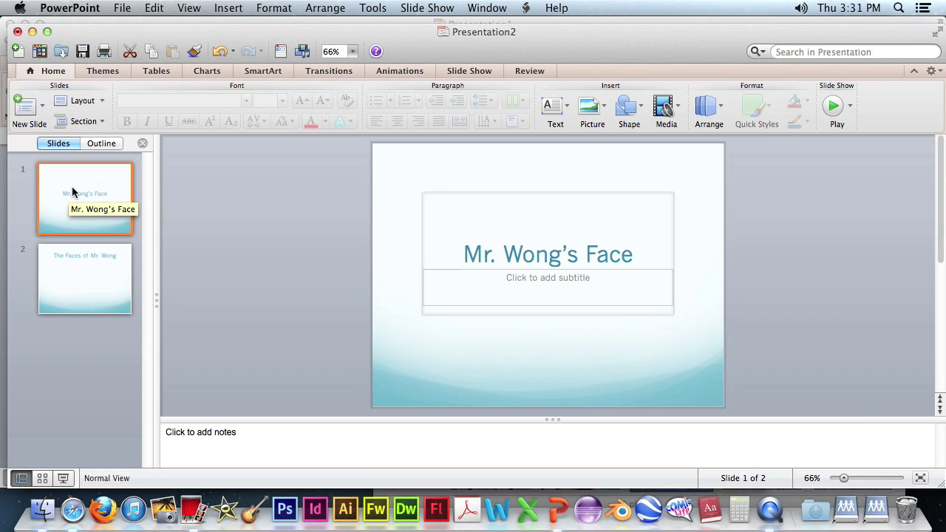
click(102, 102)
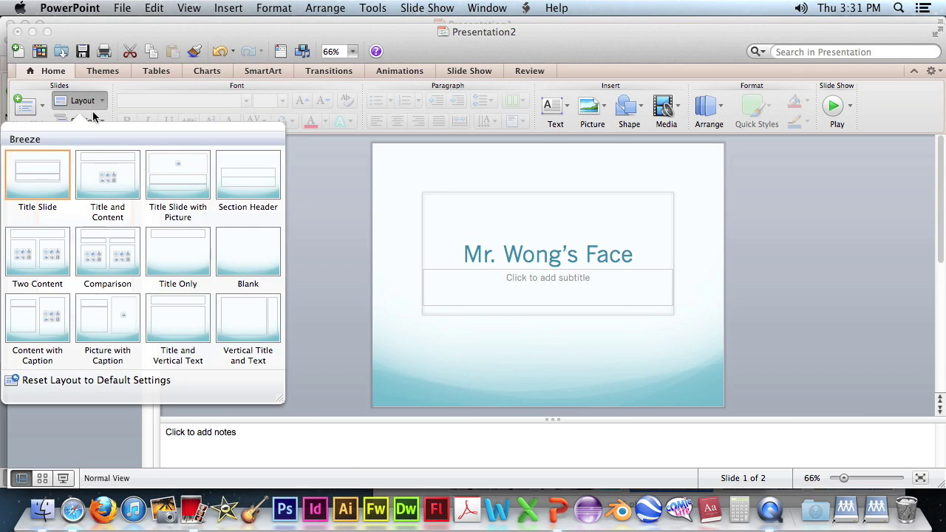
click(93, 104)
click(91, 284)
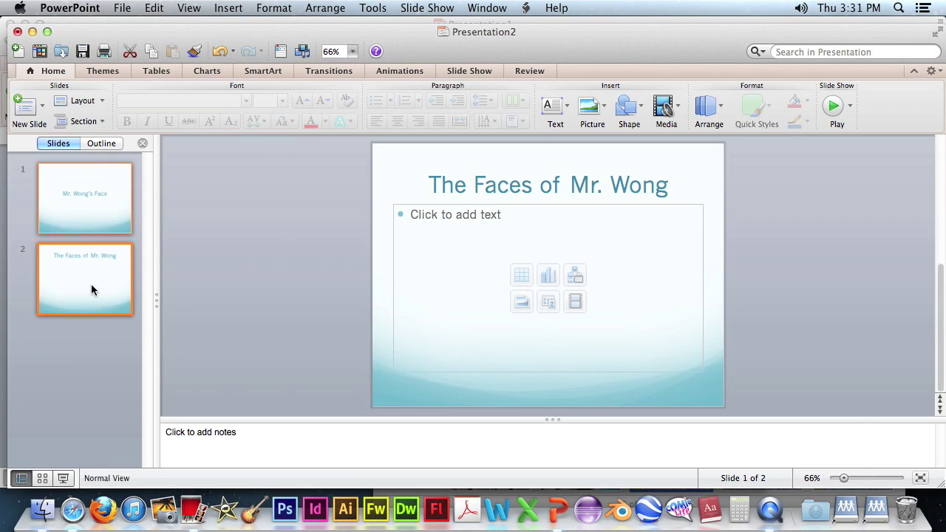
click(101, 101)
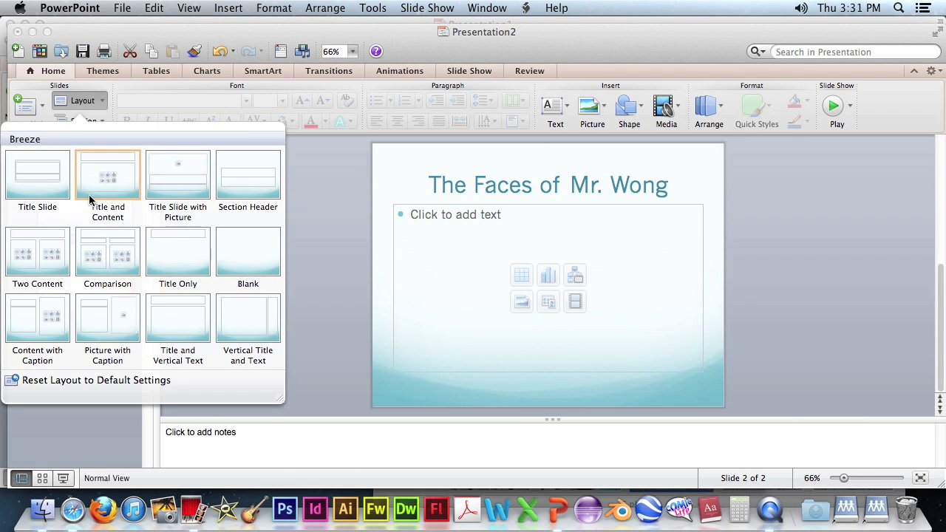
click(104, 100)
click(505, 217)
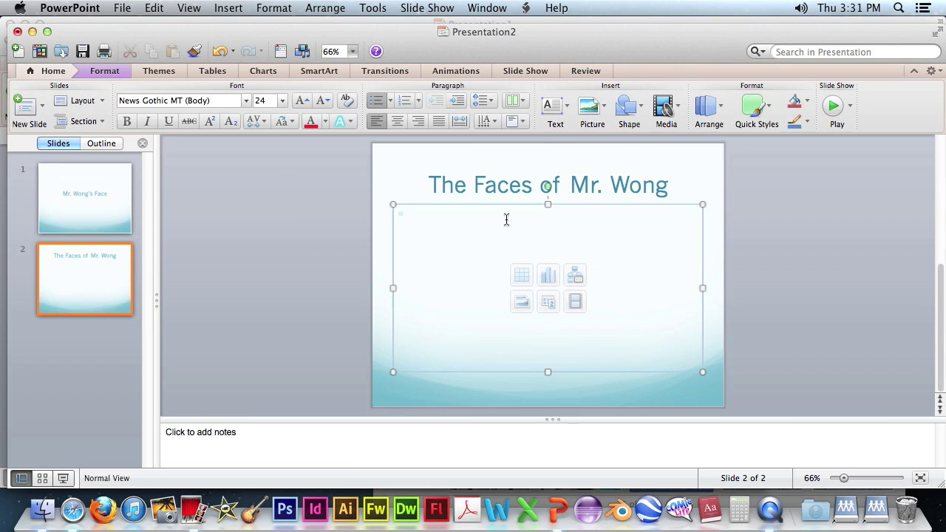
text(The)
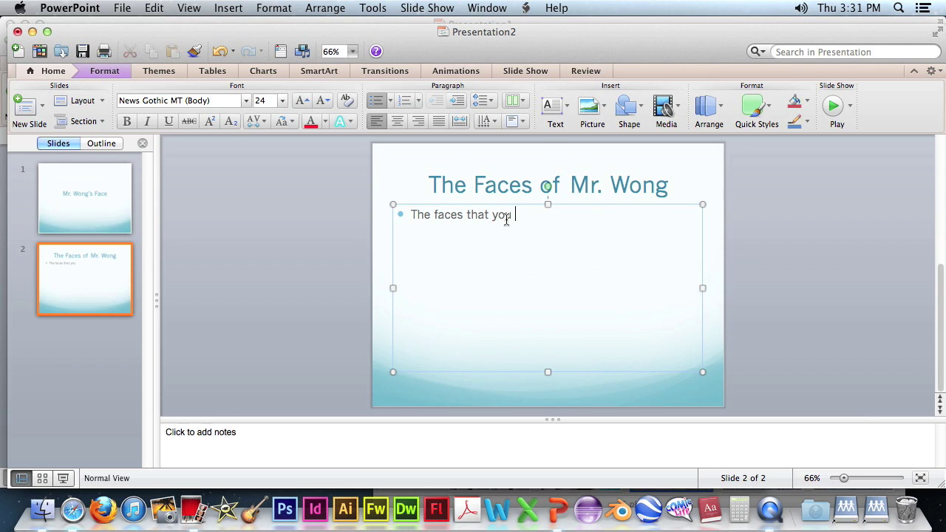
text(faces that you might not normally see)
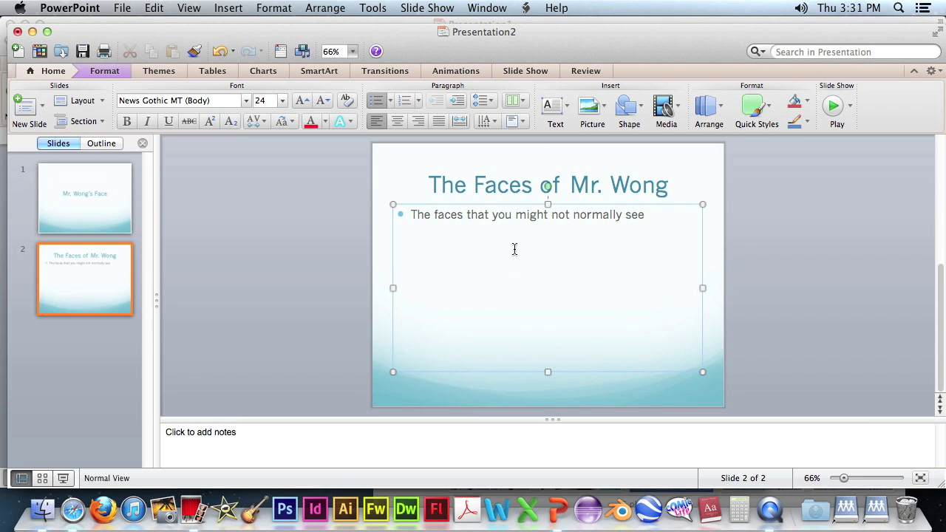
Add a third slide with the Two Content layout.
click(29, 109)
click(65, 368)
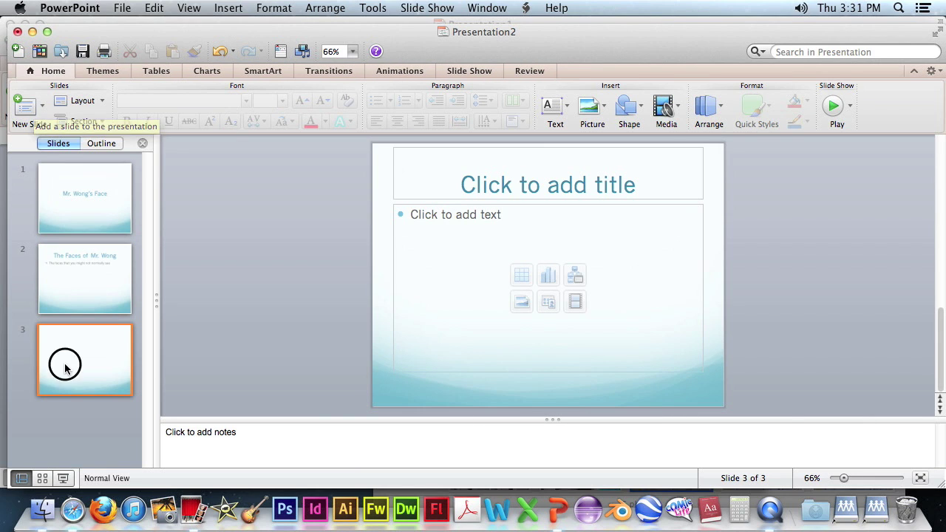
click(92, 100)
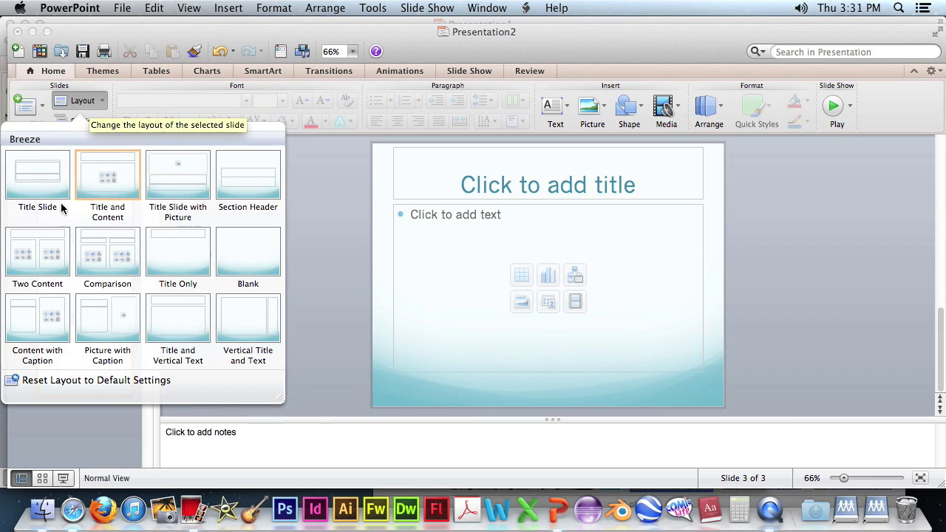
click(40, 256)
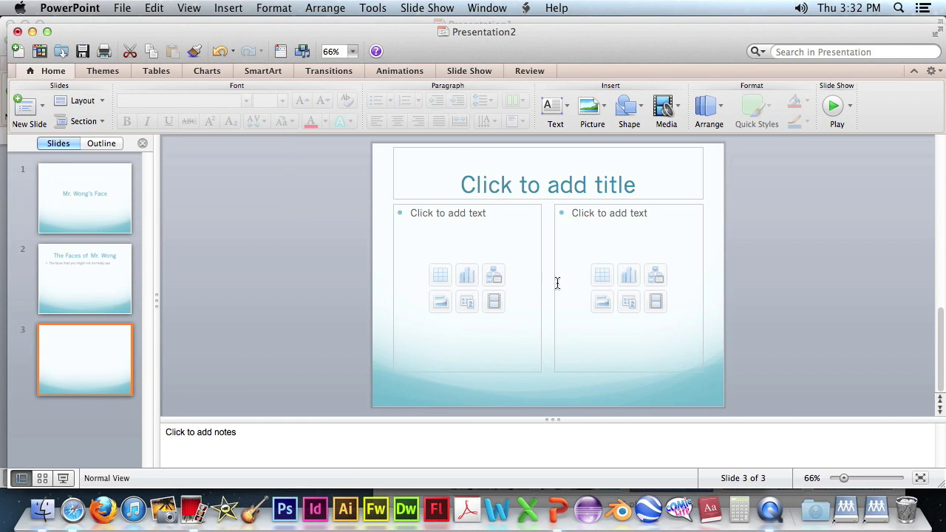
Title slide 3 'The Smiley Face'.
click(668, 187)
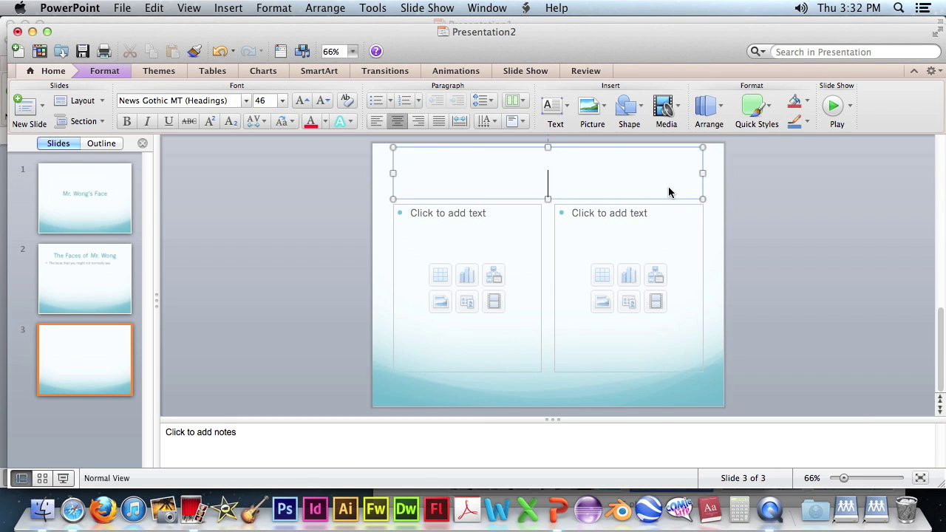
text(The )
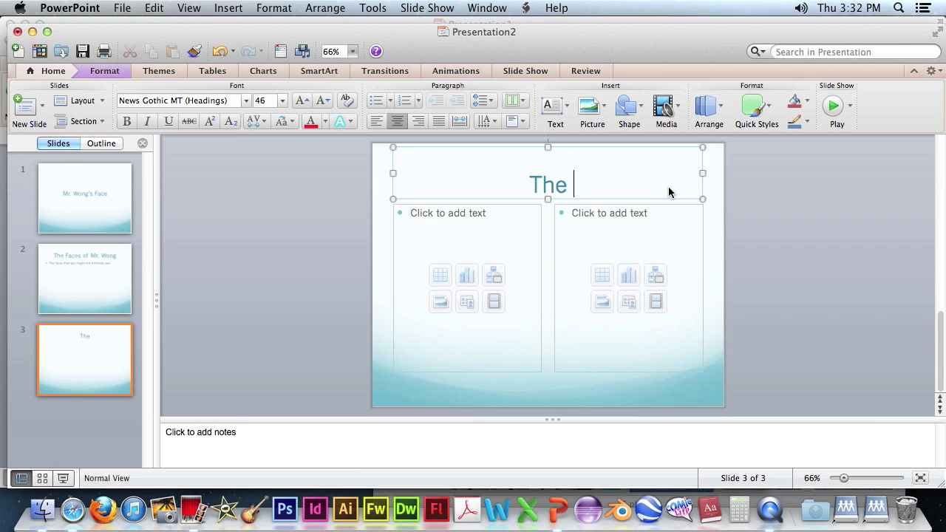
text(Smi)
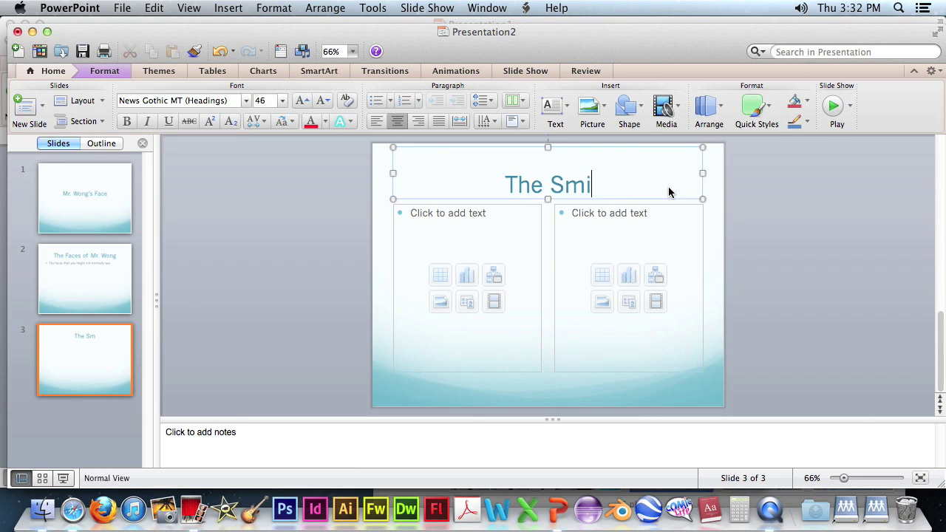
text(ley Face)
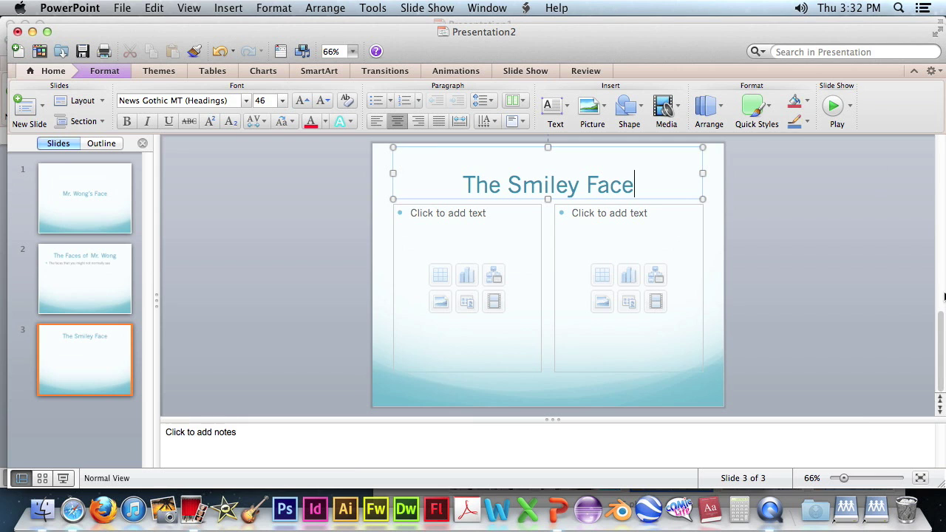
key(super+Tab)
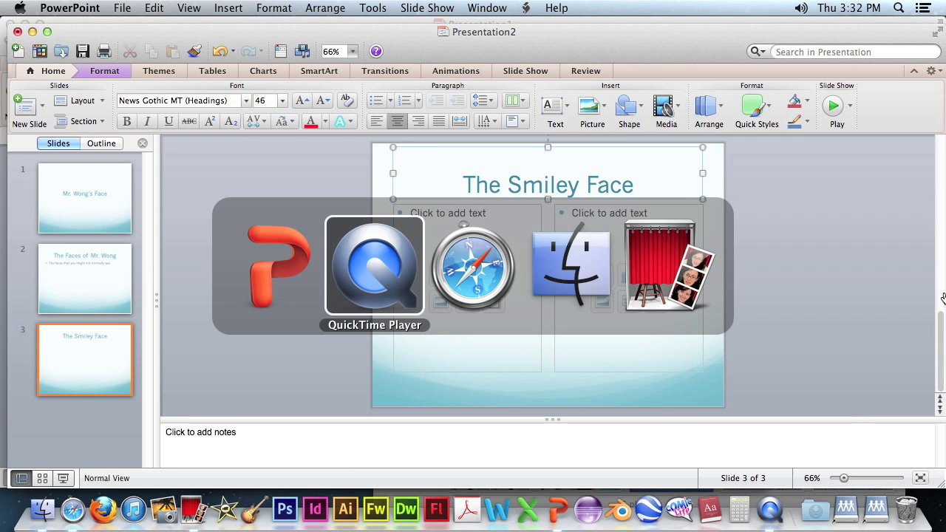
Drag the smiling Photo Booth snapshot onto slide 3.
key(super+Tab)
key(super+Tab)
key(super+Tab)
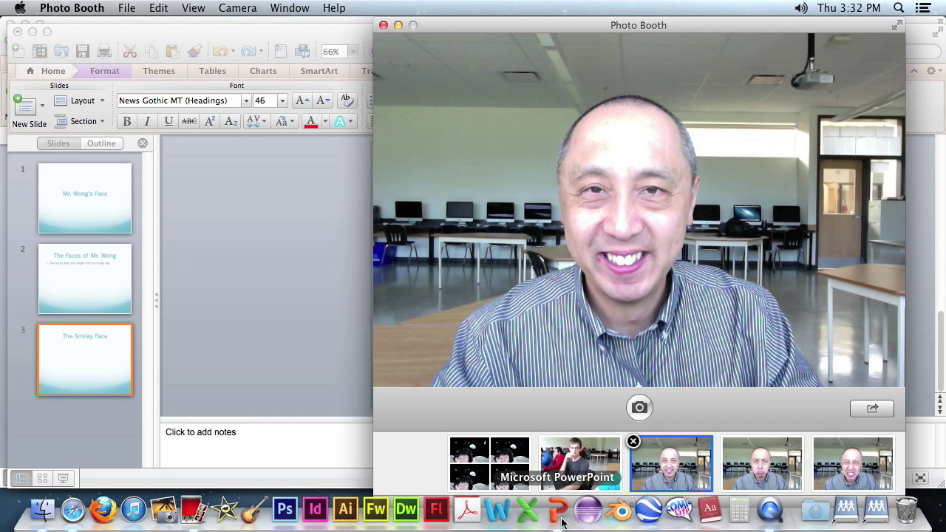
drag(686, 473, 311, 332)
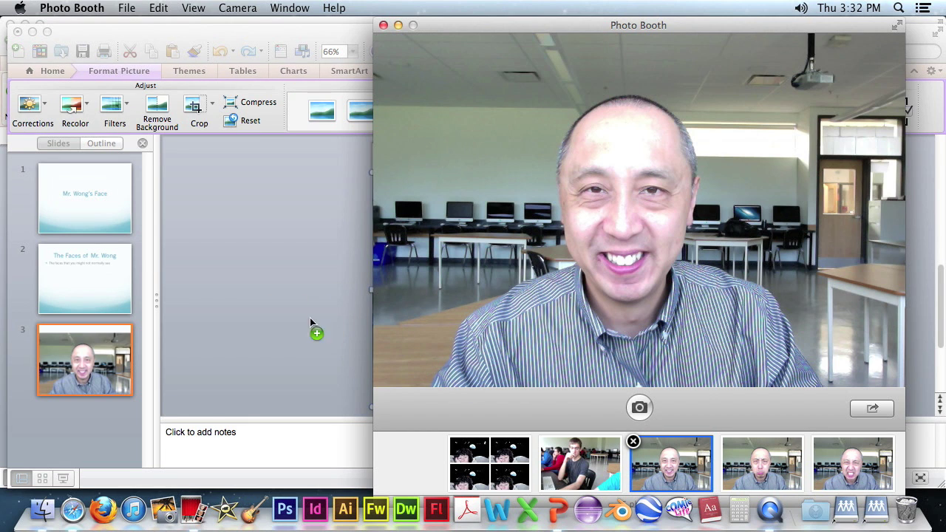
click(340, 31)
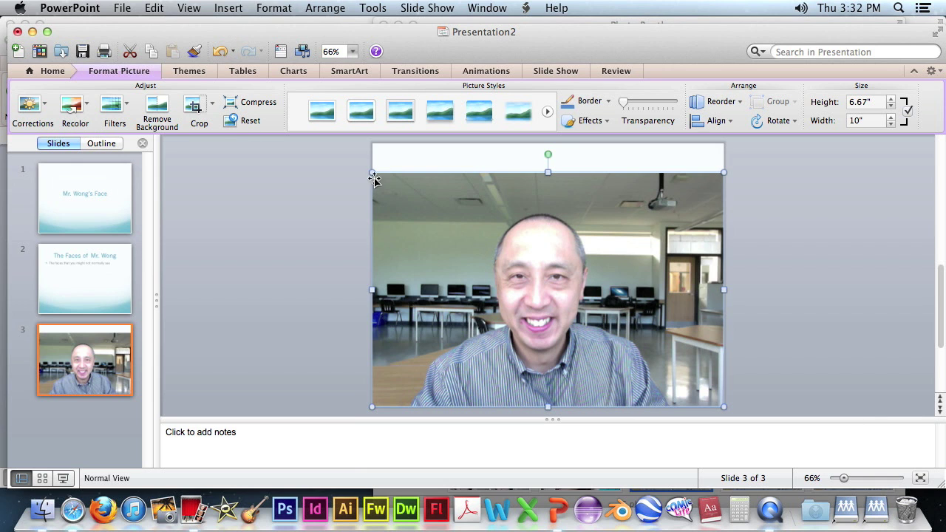
Shrink the smiling photo to fit the left column of slide 3.
drag(372, 172, 458, 246)
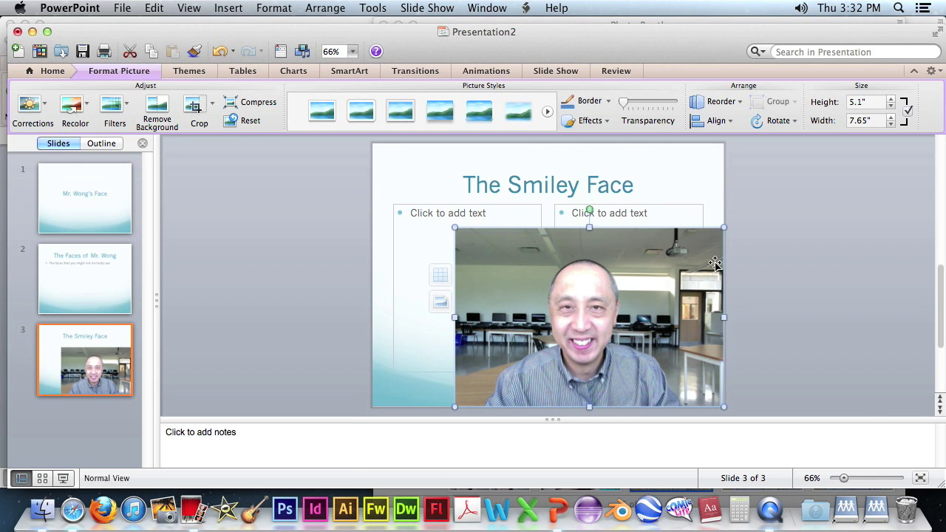
drag(724, 227, 658, 271)
drag(659, 407, 584, 379)
drag(545, 314, 486, 255)
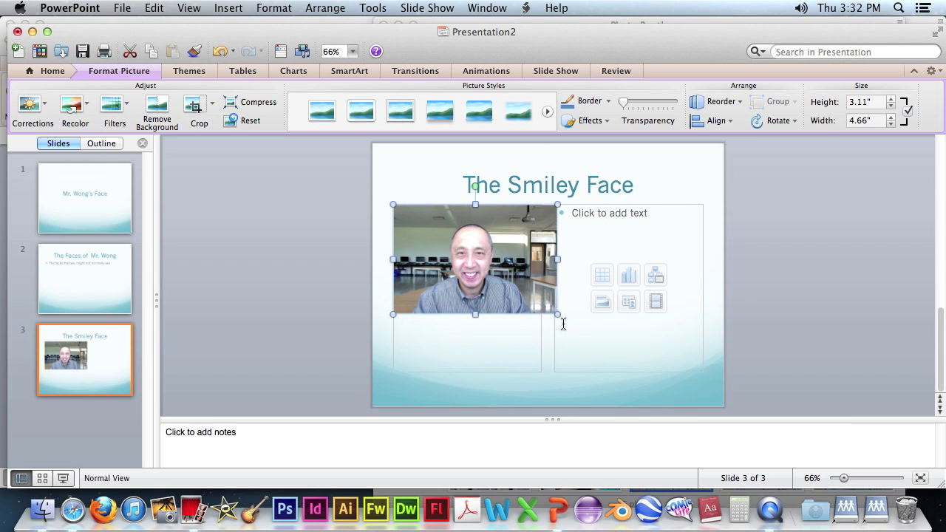
drag(558, 314, 530, 302)
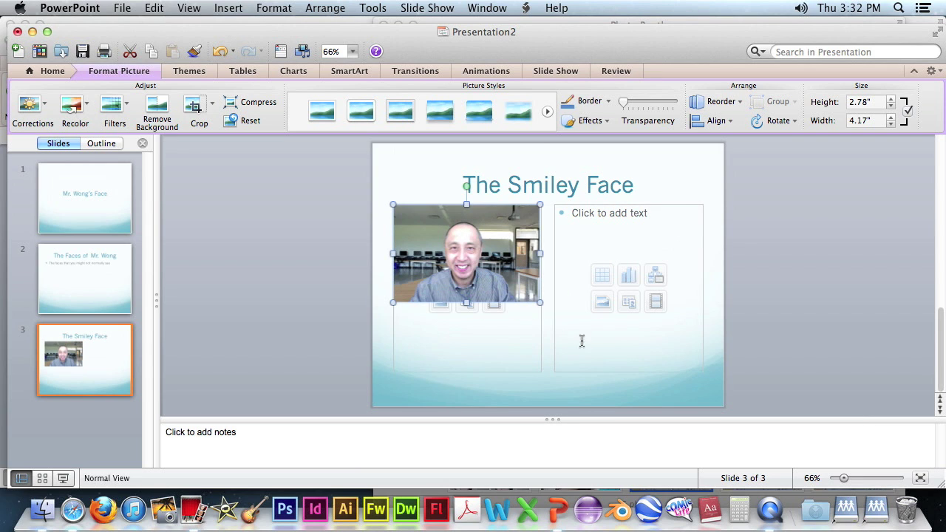
Add the bullet 'Yes, you will see this face' in the right-hand column.
click(615, 234)
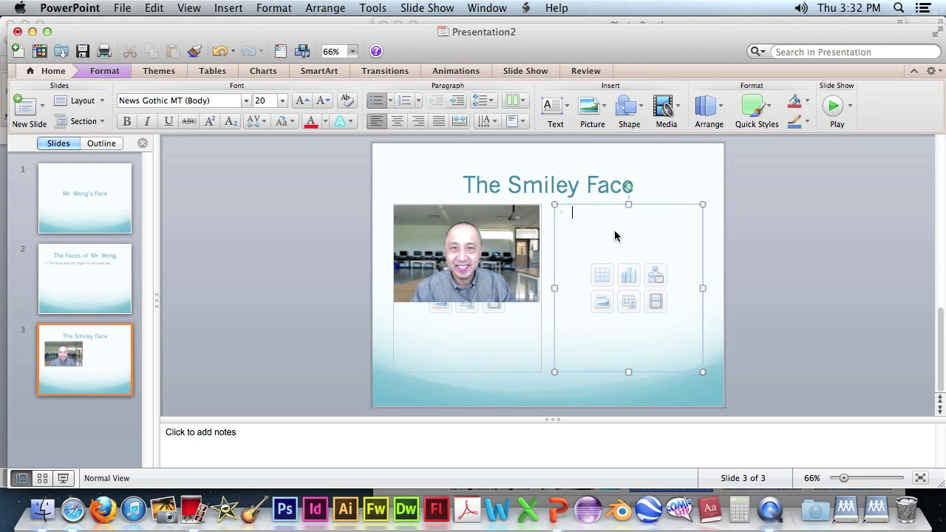
text(Yes,)
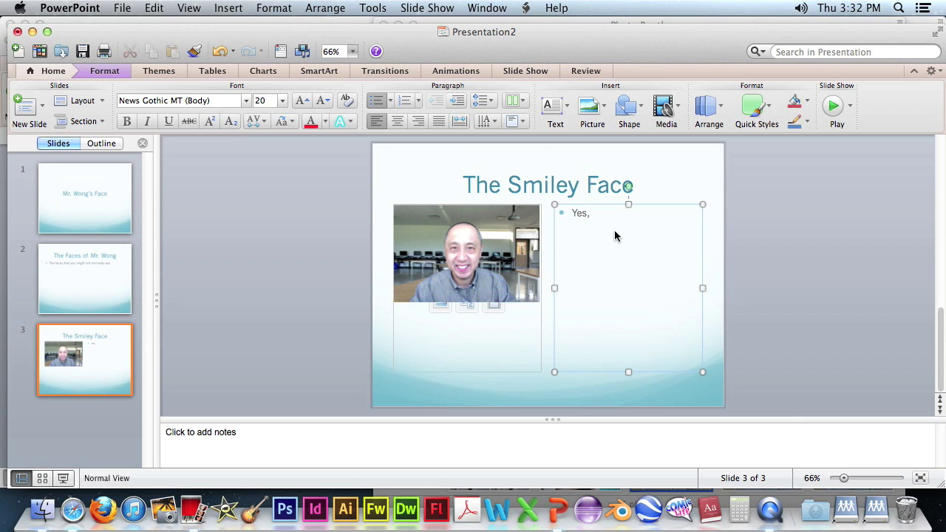
text( you will see this face)
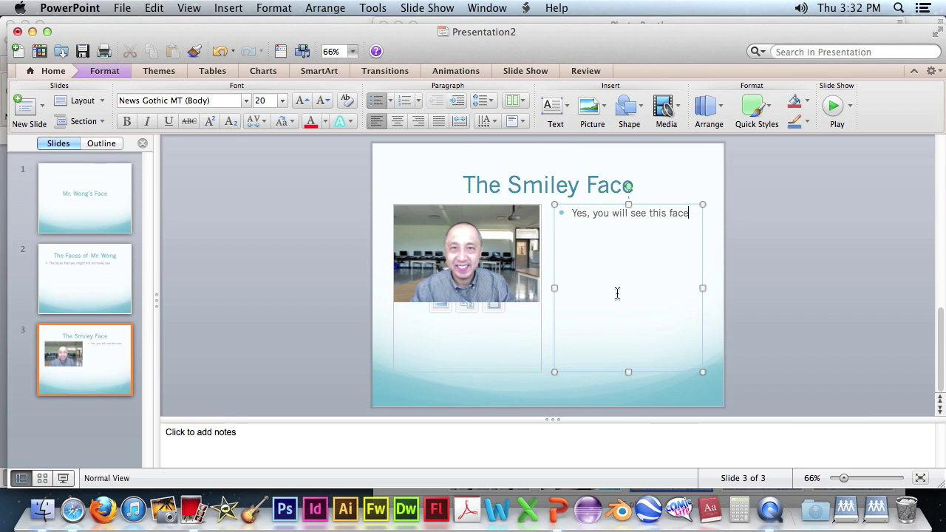
click(92, 428)
Add slide 4 with the Picture with Caption layout and narrow the window to show Photo Booth.
click(26, 106)
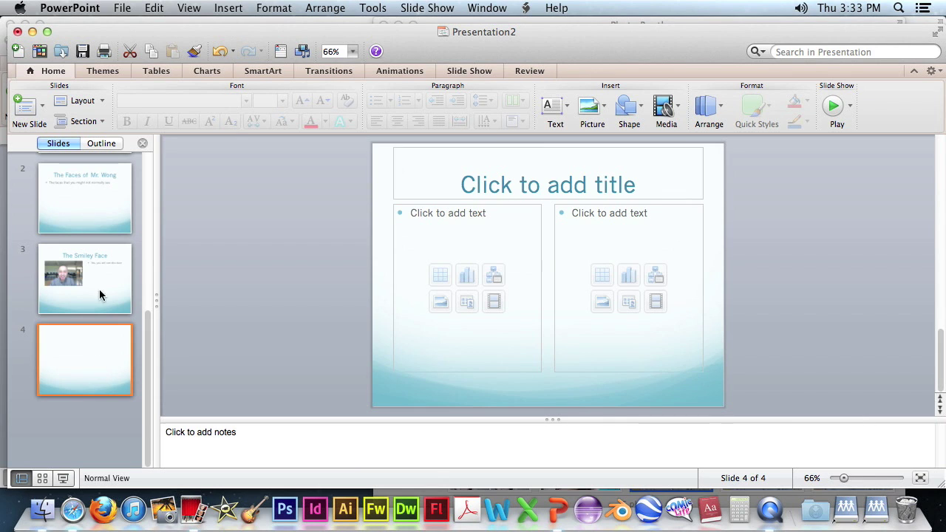
click(103, 102)
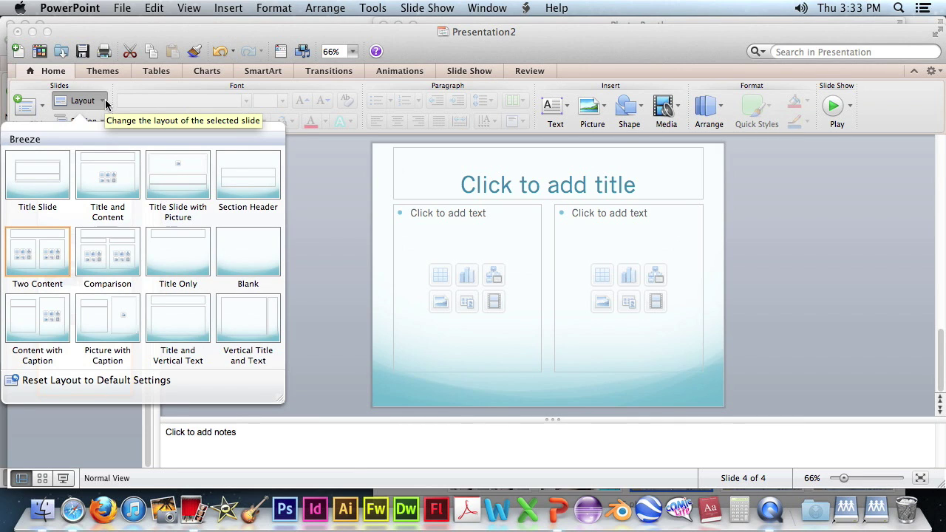
click(118, 325)
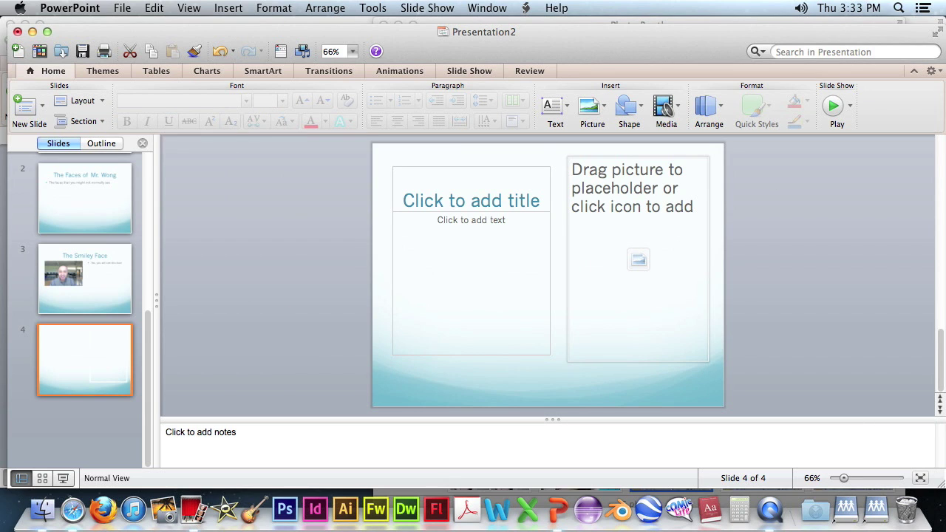
drag(941, 481, 638, 484)
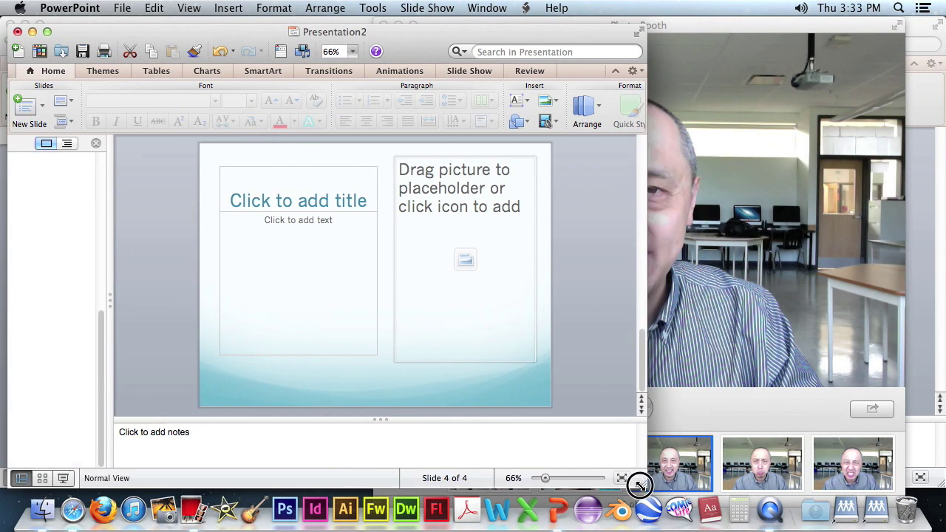
Drop the frowning Photo Booth snapshot onto slide 4.
click(757, 433)
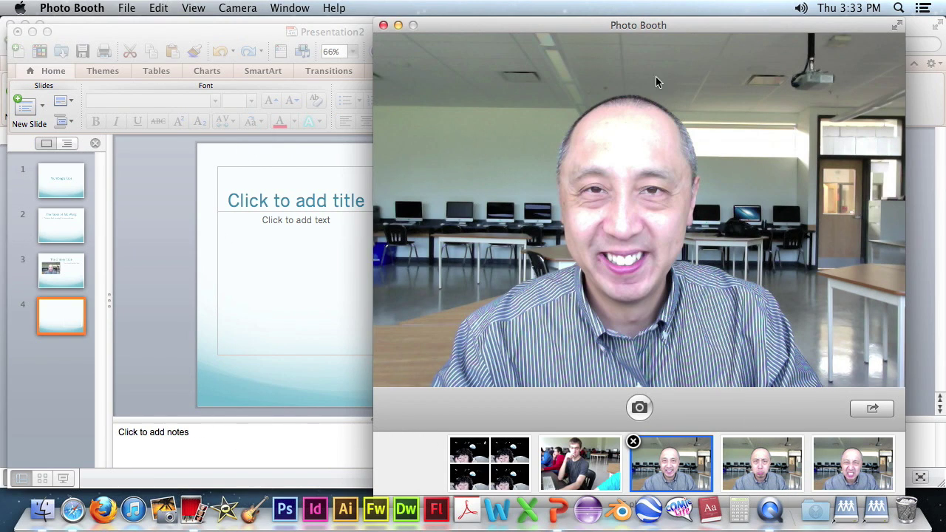
drag(719, 28, 767, 29)
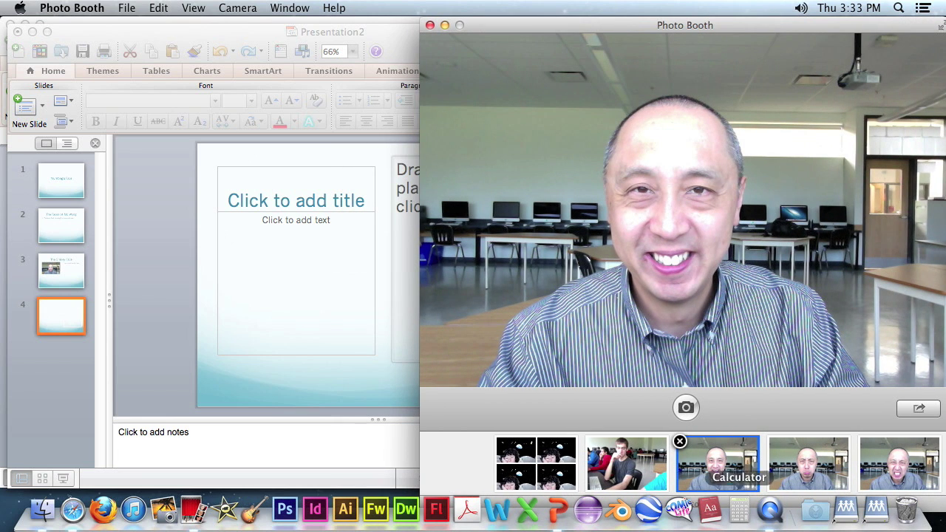
drag(717, 462, 572, 343)
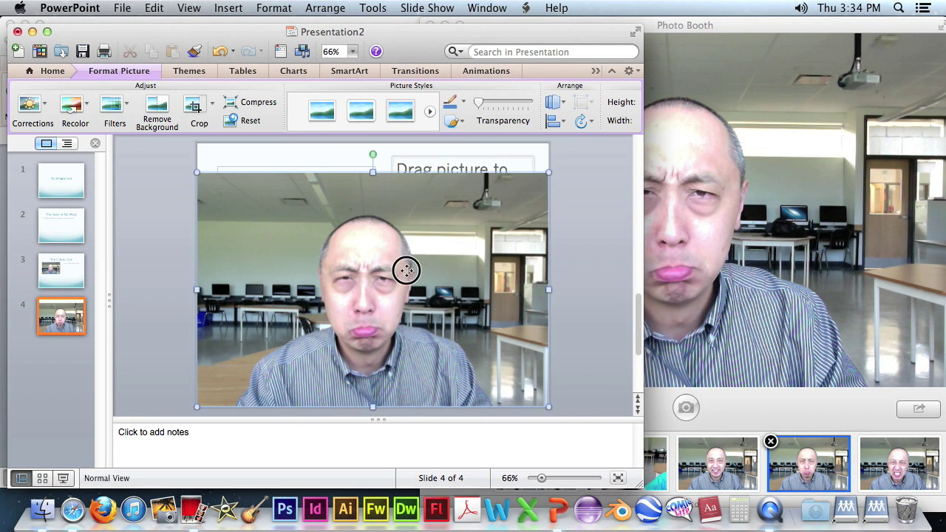
Move and resize the frowning photo to fit the right-hand picture area.
drag(407, 268, 454, 191)
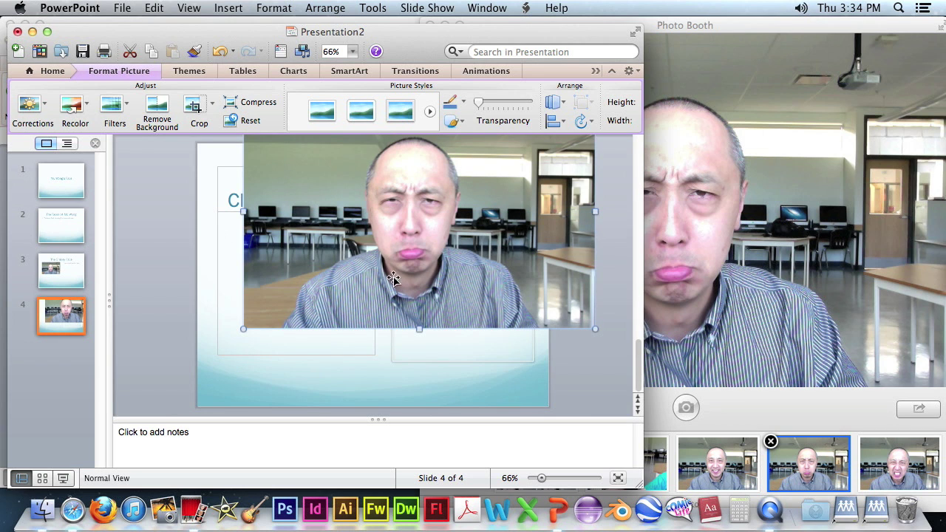
drag(526, 233, 523, 283)
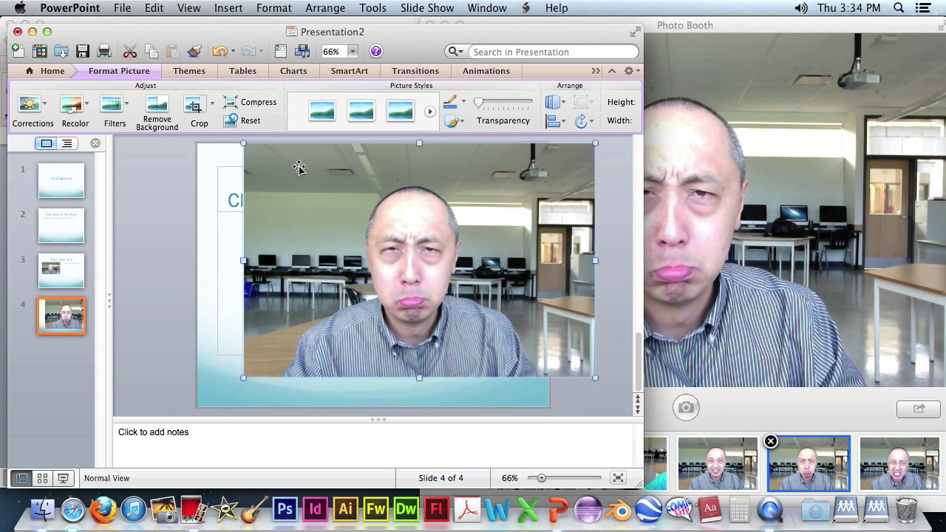
drag(244, 143, 449, 201)
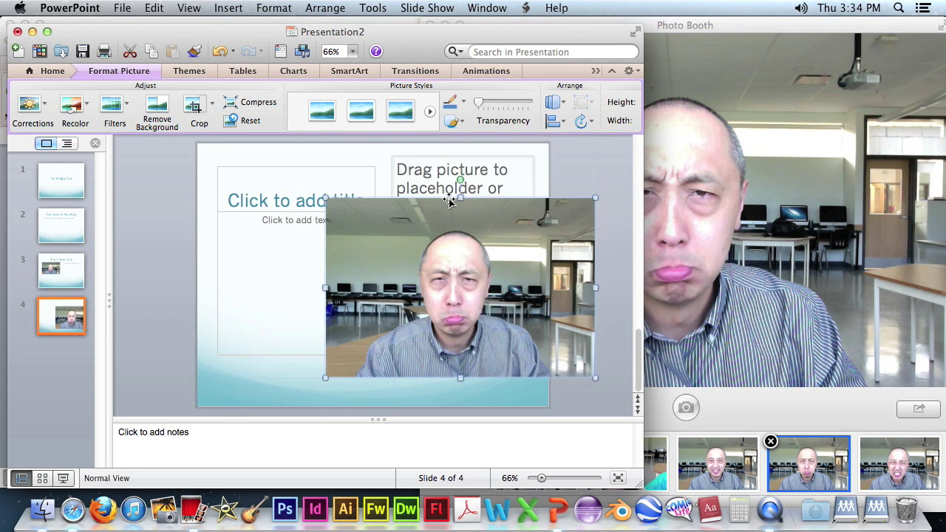
drag(326, 198, 355, 217)
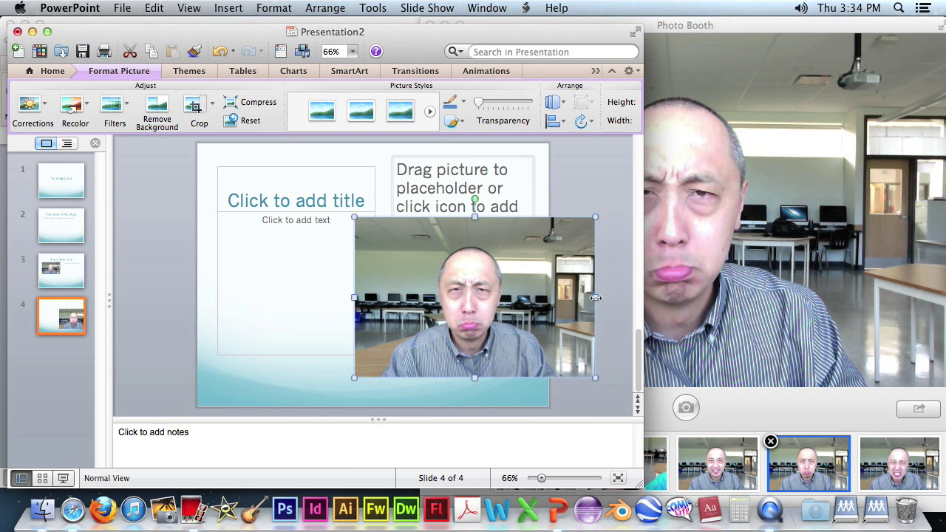
drag(595, 298, 496, 258)
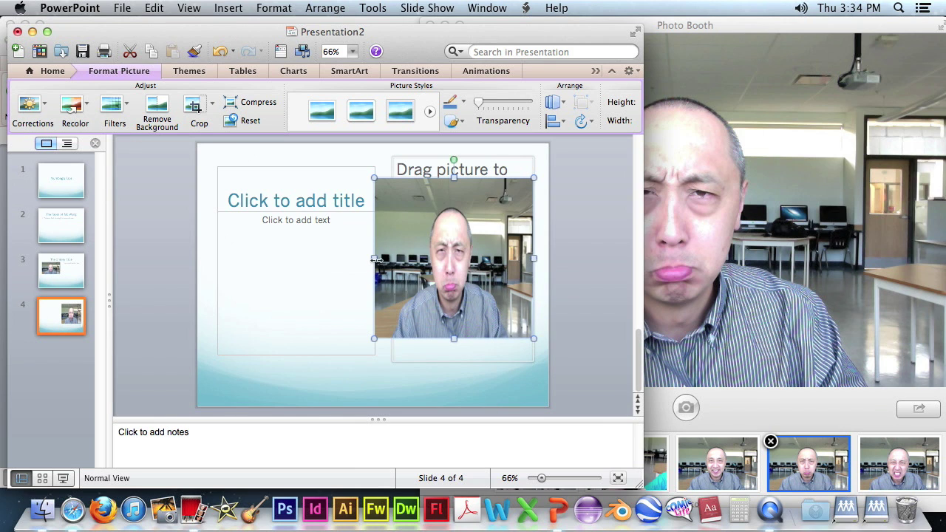
drag(375, 258, 392, 258)
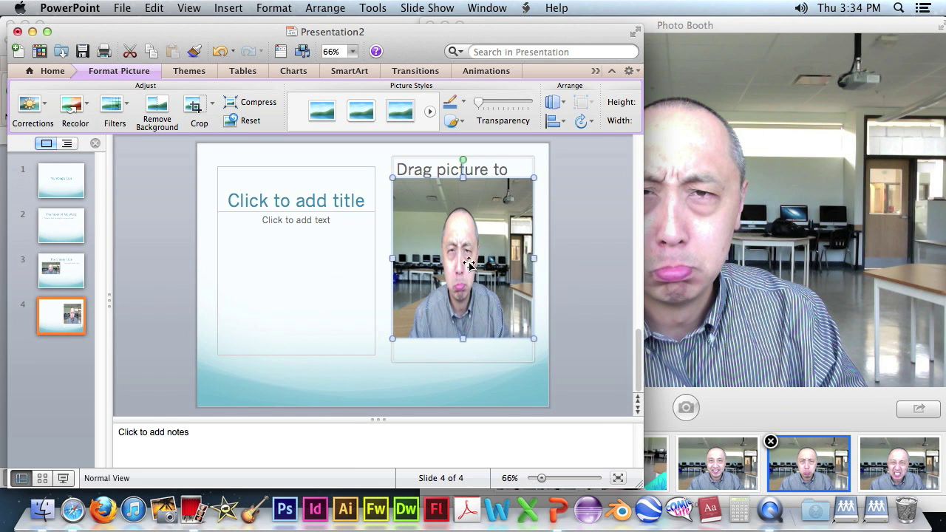
drag(463, 339, 463, 301)
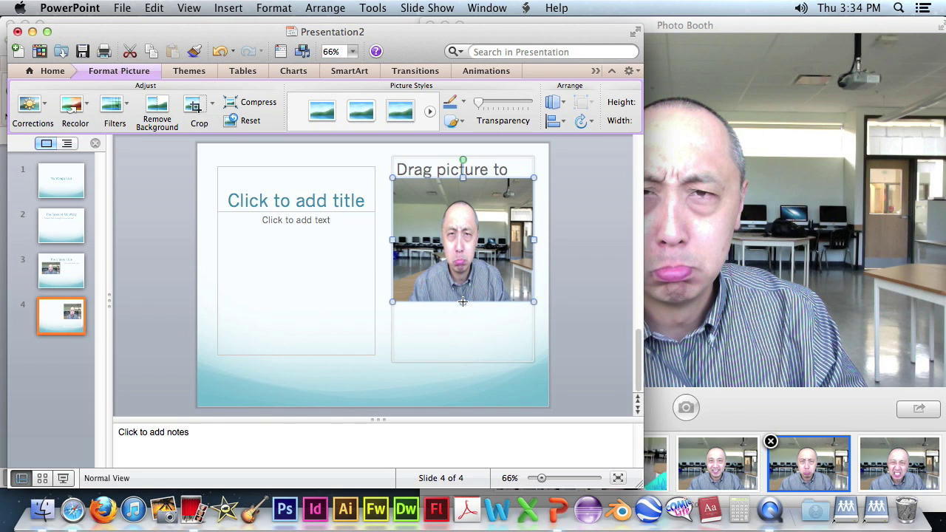
click(321, 245)
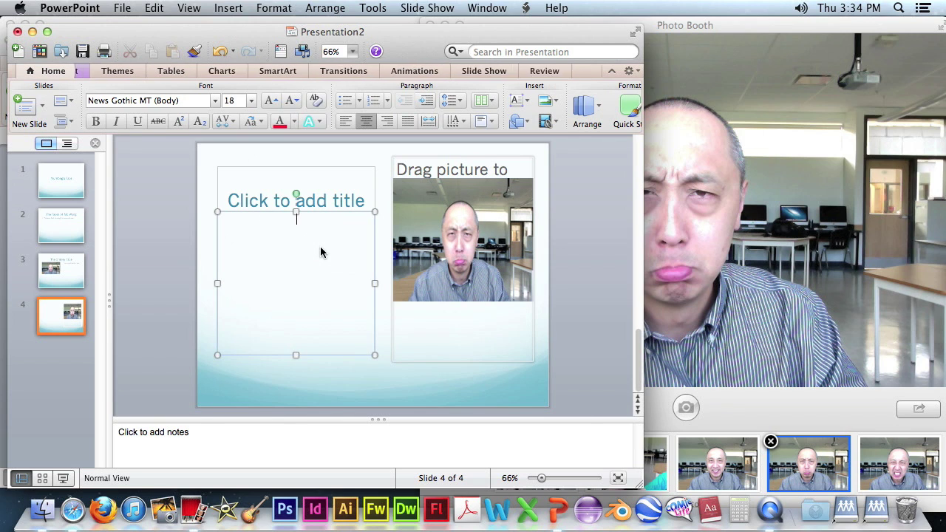
Title slide 4 'Unhappy Face' with caption 'This is what Mr. Wong looks like when a student does poorly.'.
click(346, 201)
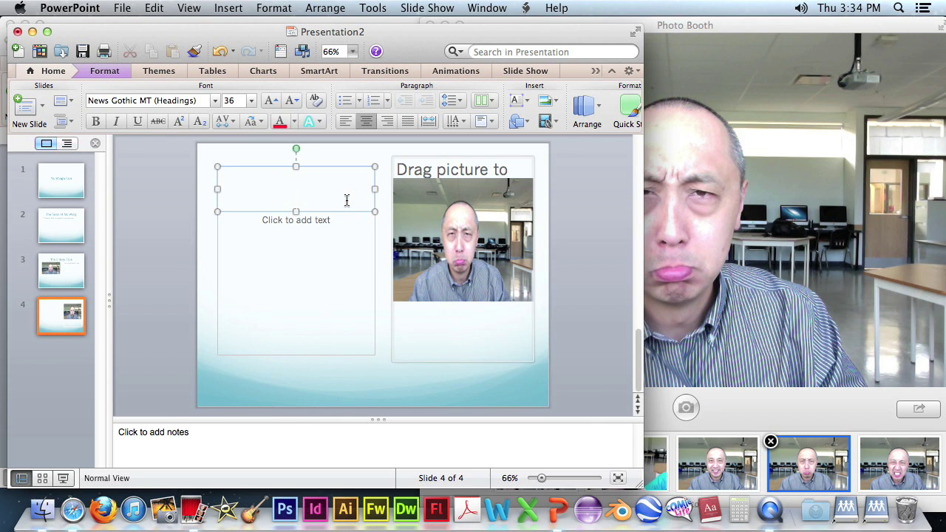
text(Unhappy)
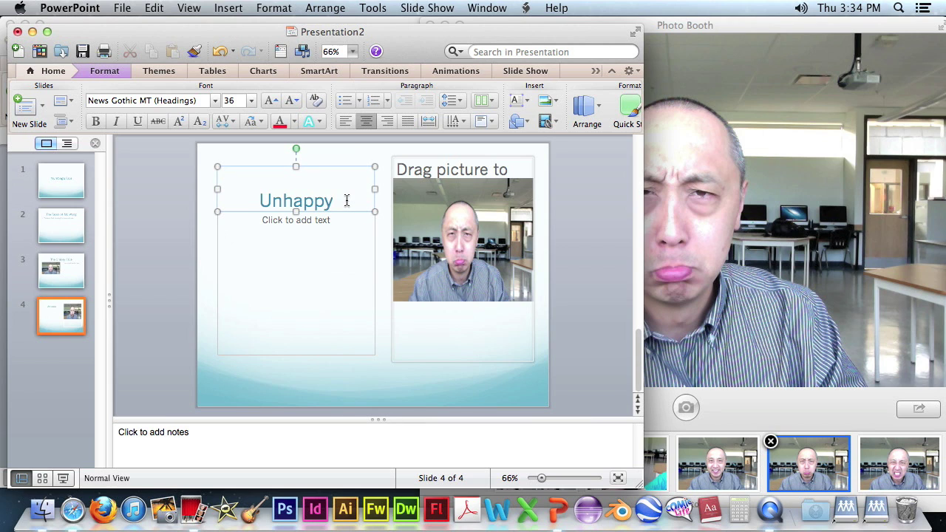
text( Face)
click(331, 238)
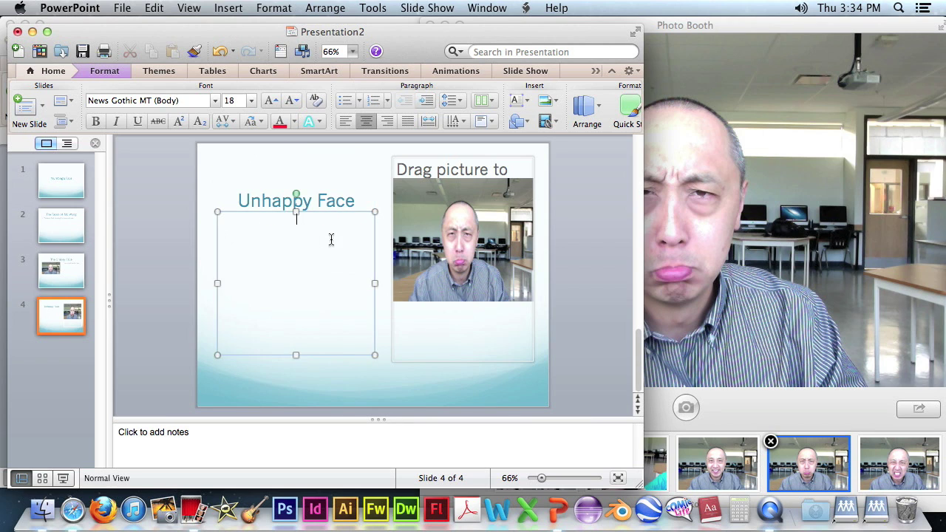
text(Th)
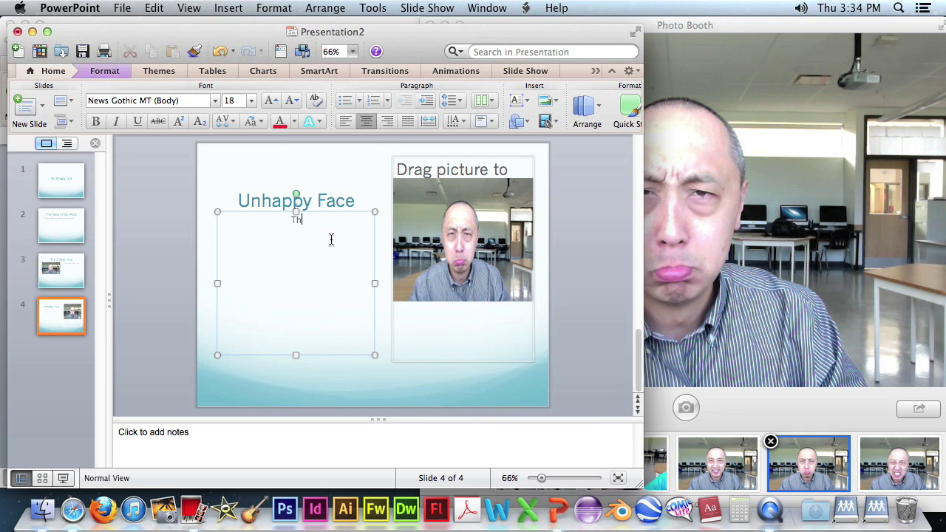
text(is is what Mr. Wong looks )
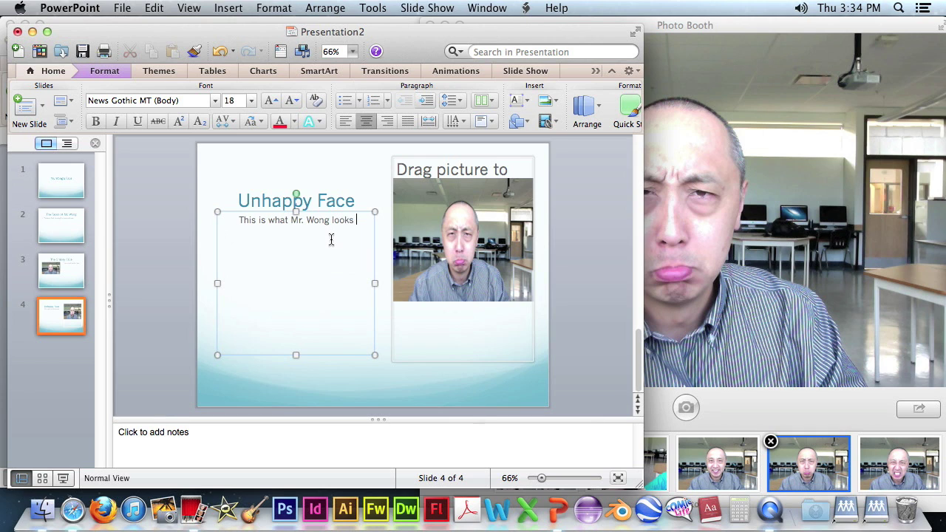
text(like when a )
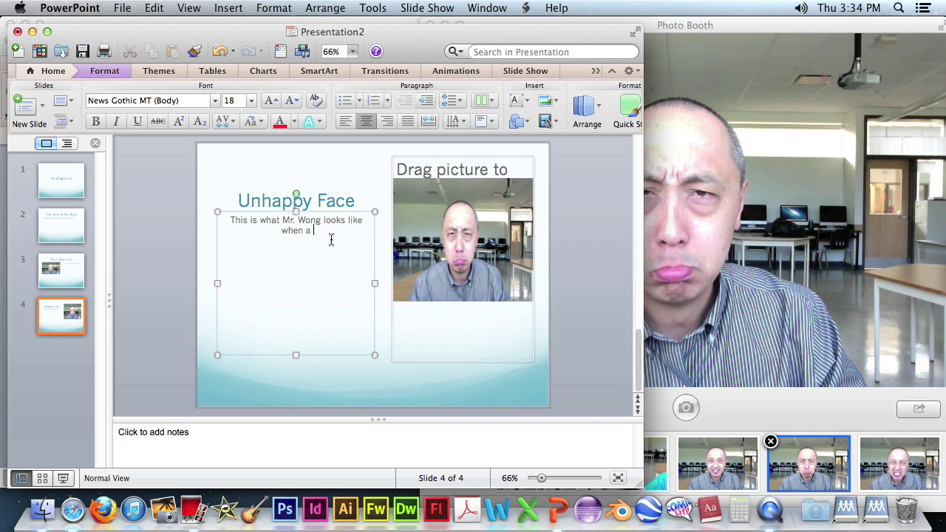
text(student does poorly)
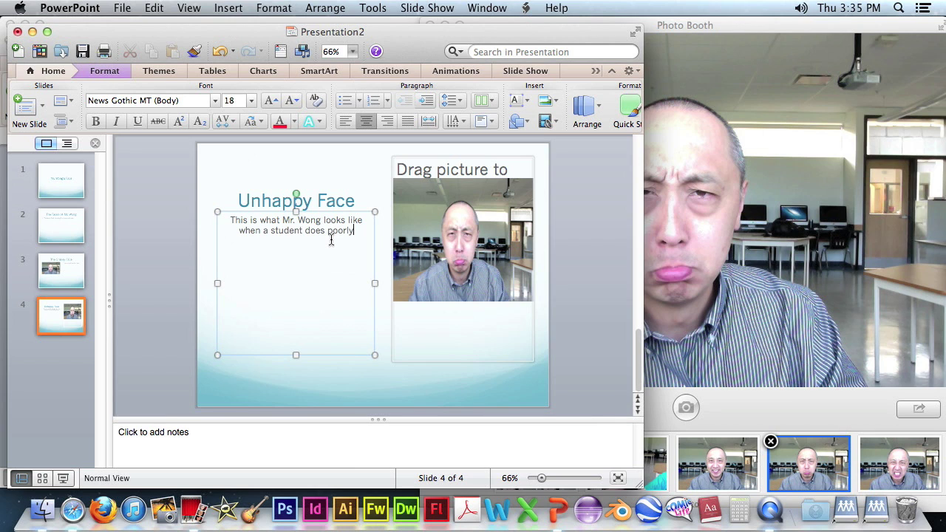
text(.)
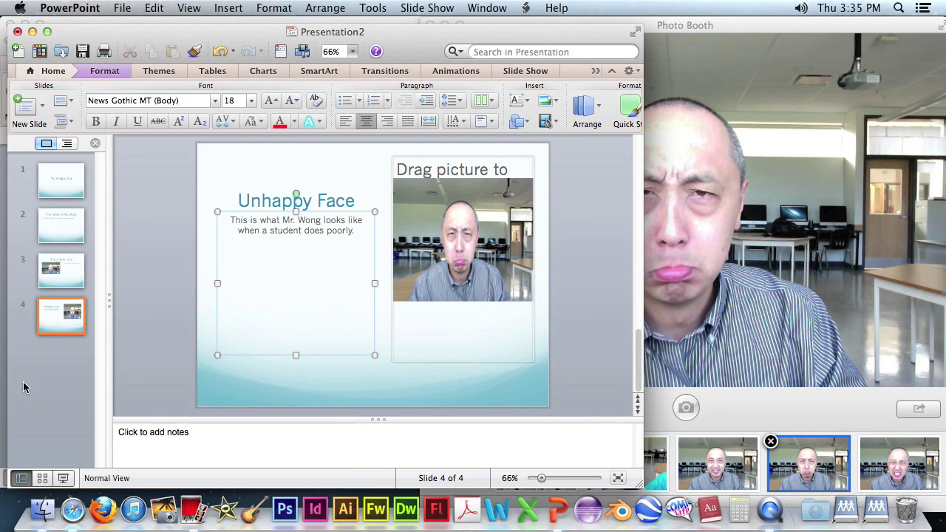
click(43, 375)
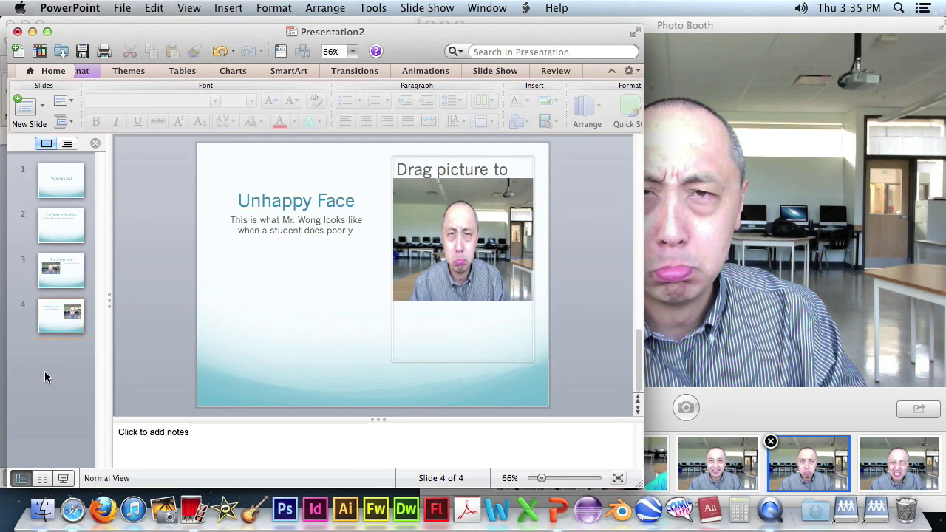
click(42, 107)
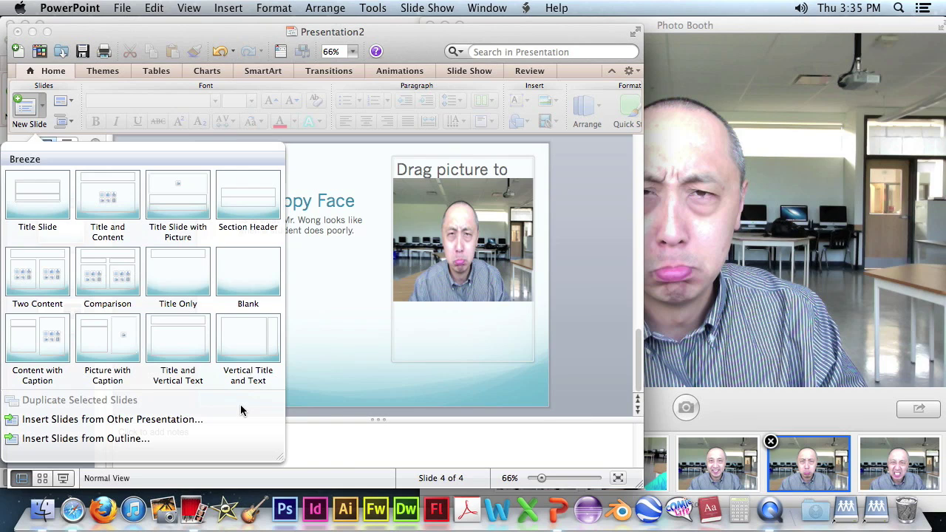
Add a Vertical Title and Text slide 5 titled 'Angry Face' and drop the angry snapshot onto it.
click(246, 348)
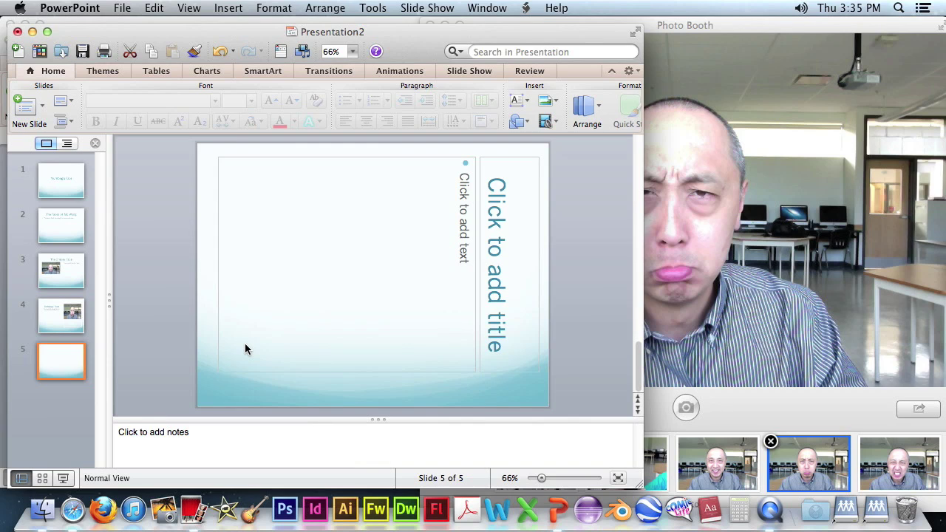
click(513, 246)
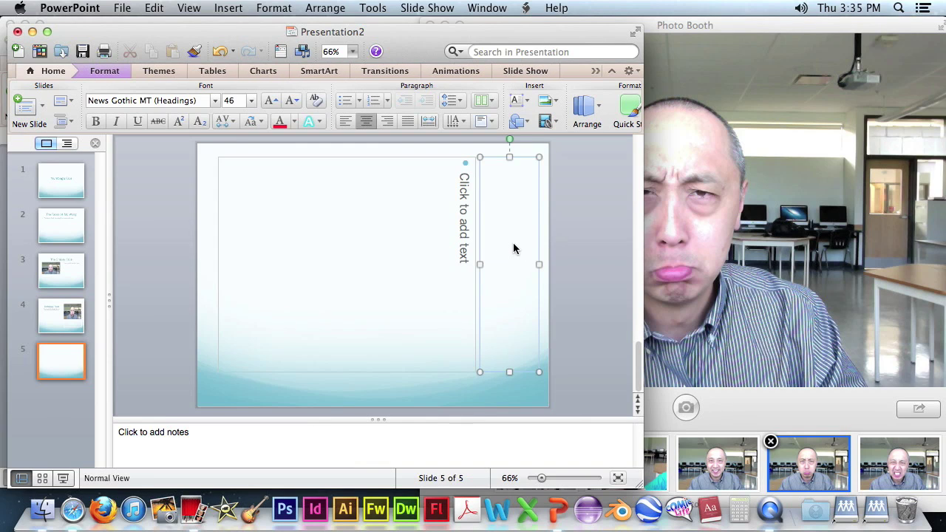
text(Angry Face)
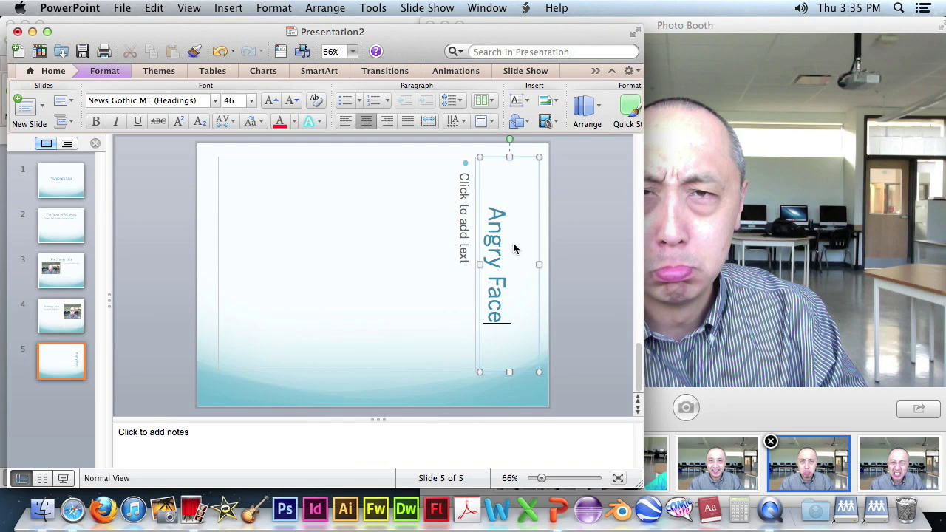
click(915, 460)
drag(915, 460, 380, 22)
Shrink the angry-face photo on slide 5 to about 7.68 inches and place it top-left.
click(159, 248)
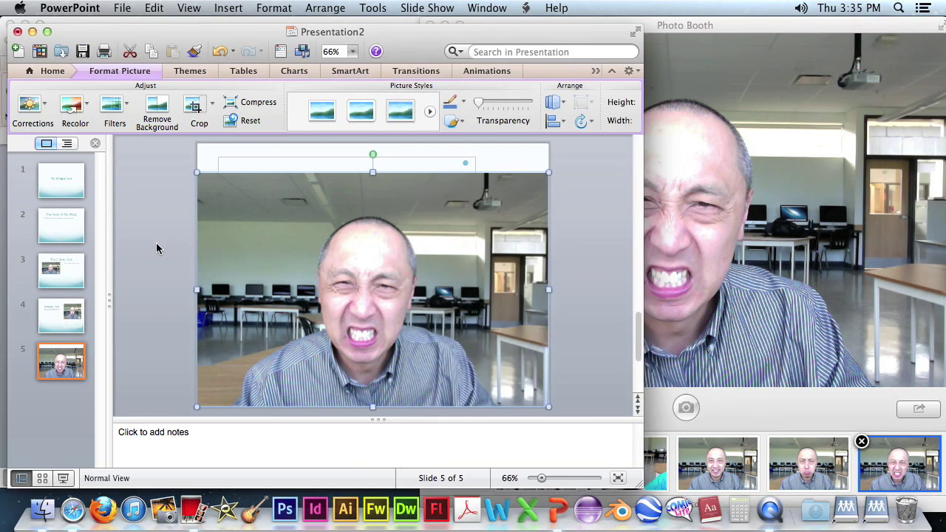
drag(544, 405, 400, 307)
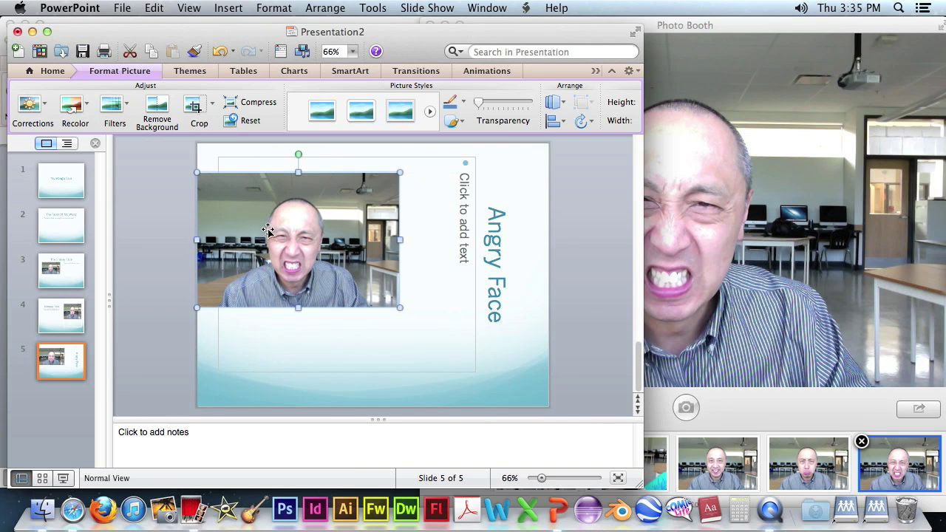
drag(287, 233, 308, 217)
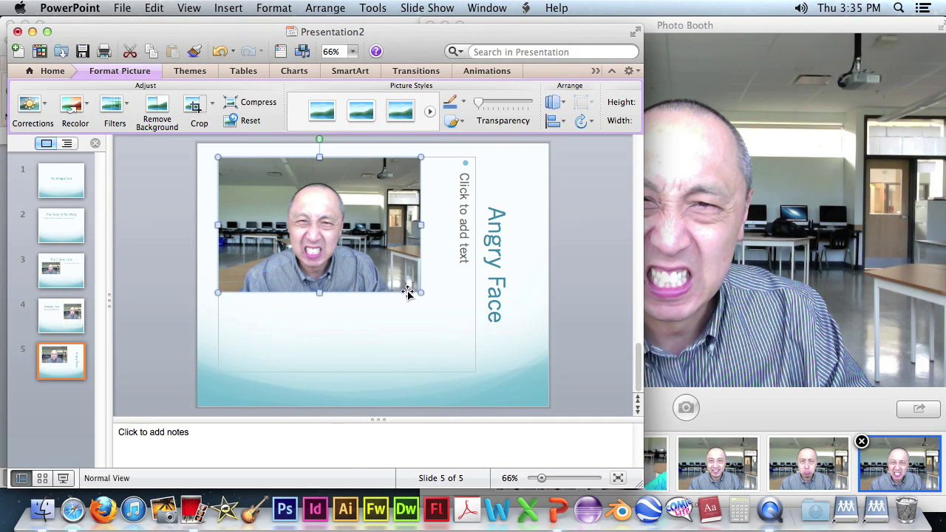
Enter the vertical body text 'A face that you will never see.' beside the photo.
click(461, 252)
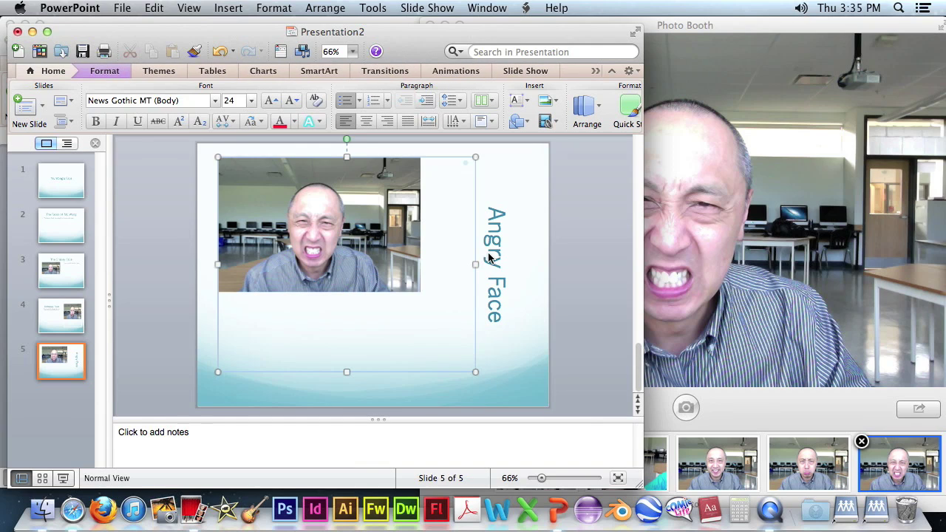
text(A face )
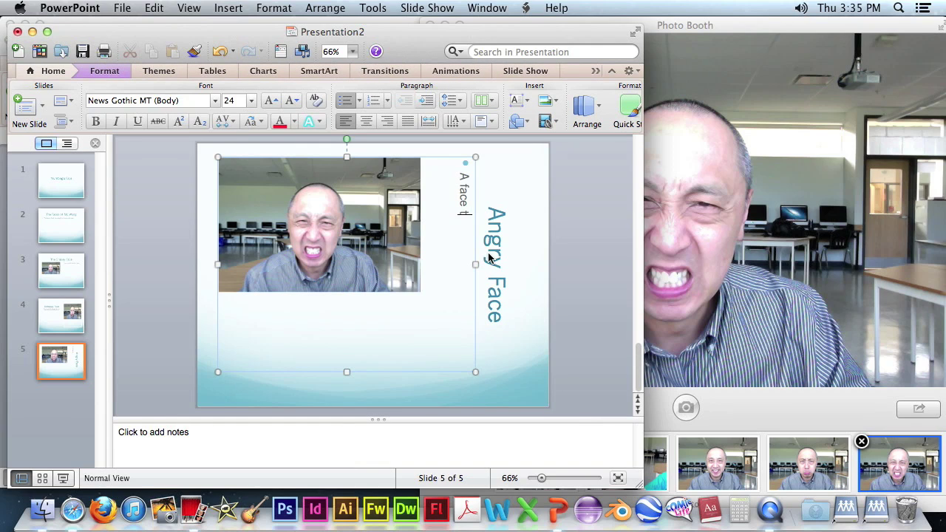
text(that you will never see.)
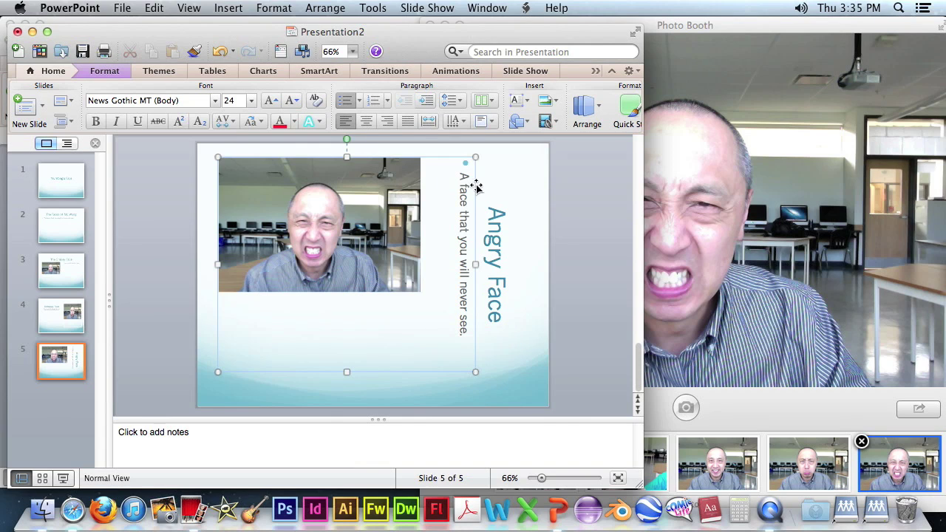
click(178, 222)
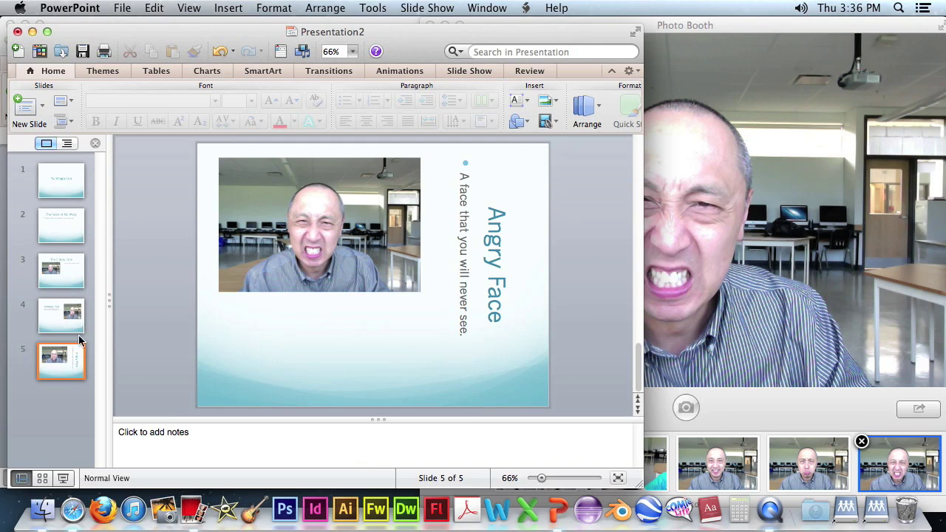
Select the slide 5 thumbnail, bring the presentation window forward and open the File menu.
click(81, 373)
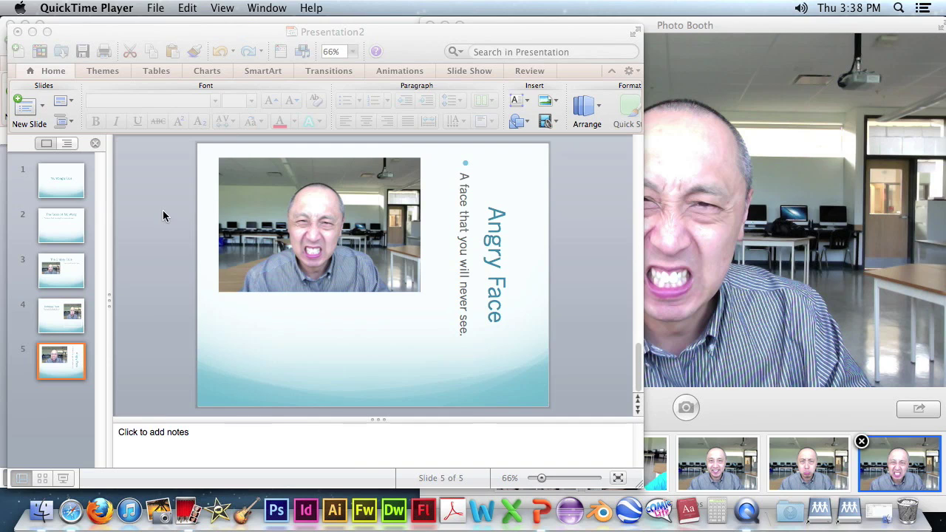
click(116, 32)
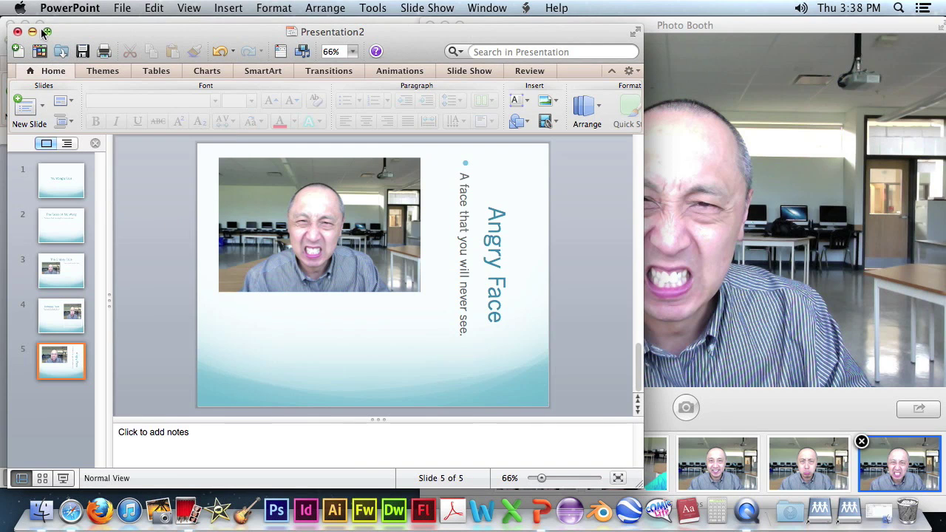
click(123, 9)
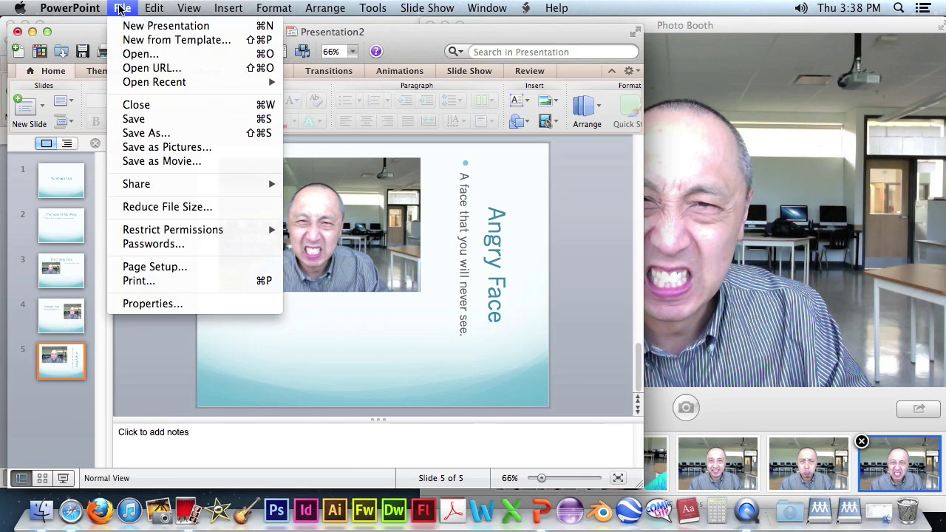
Start Save As and browse server 10.3.10.5 to HomeFolder > Staff > the numbered folder.
click(163, 137)
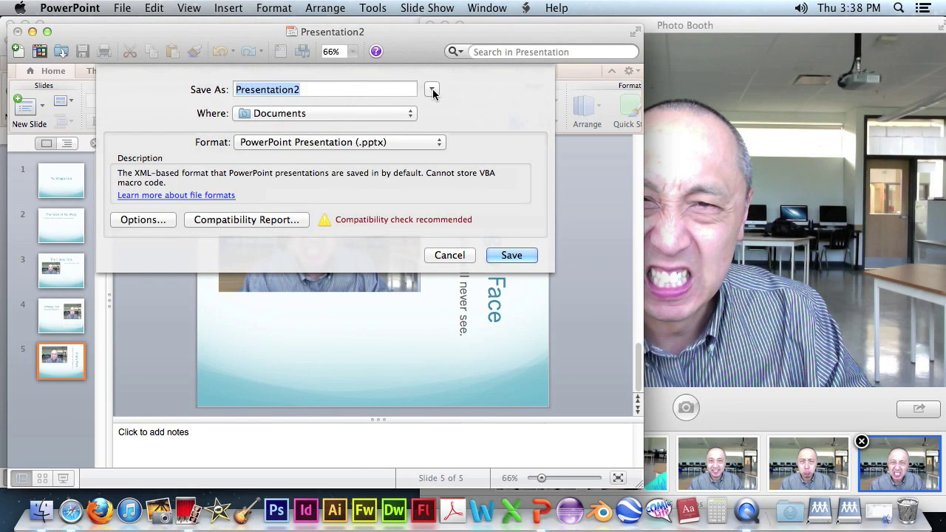
click(432, 90)
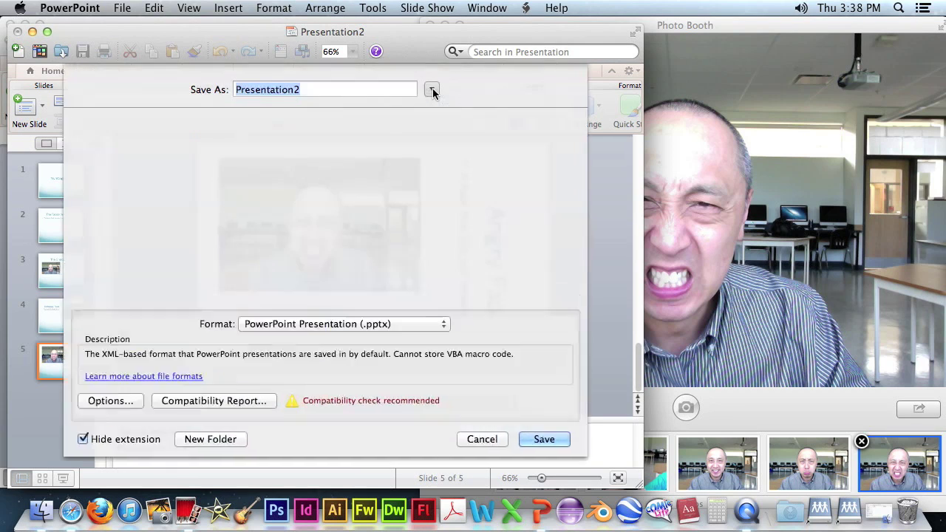
scroll(173, 232, down, 3)
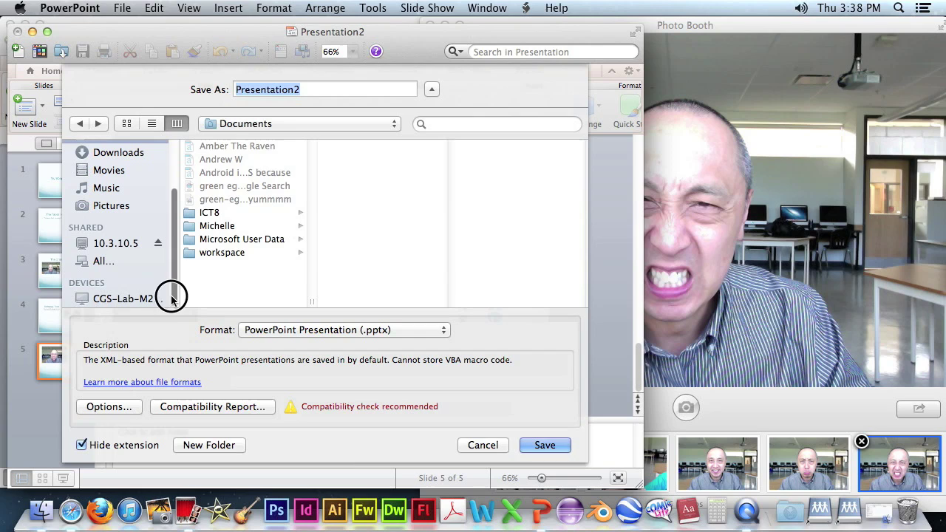
click(116, 242)
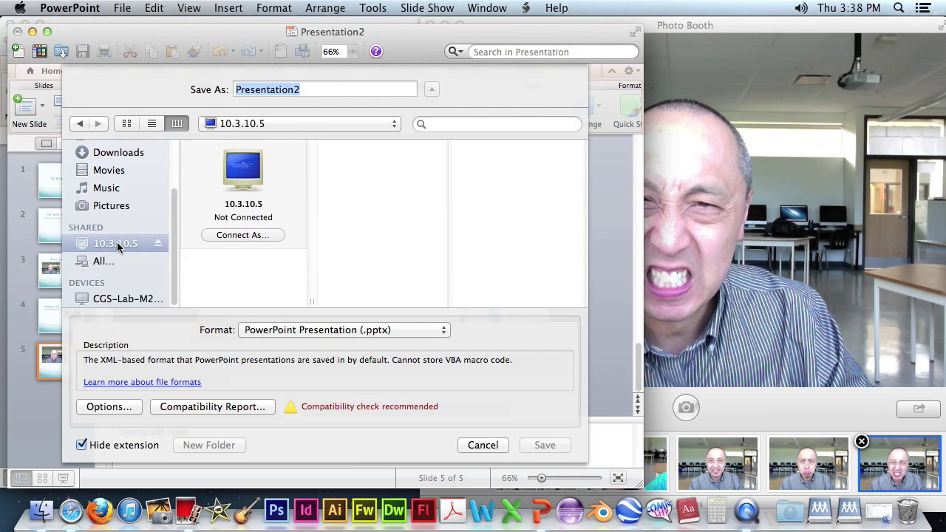
click(215, 257)
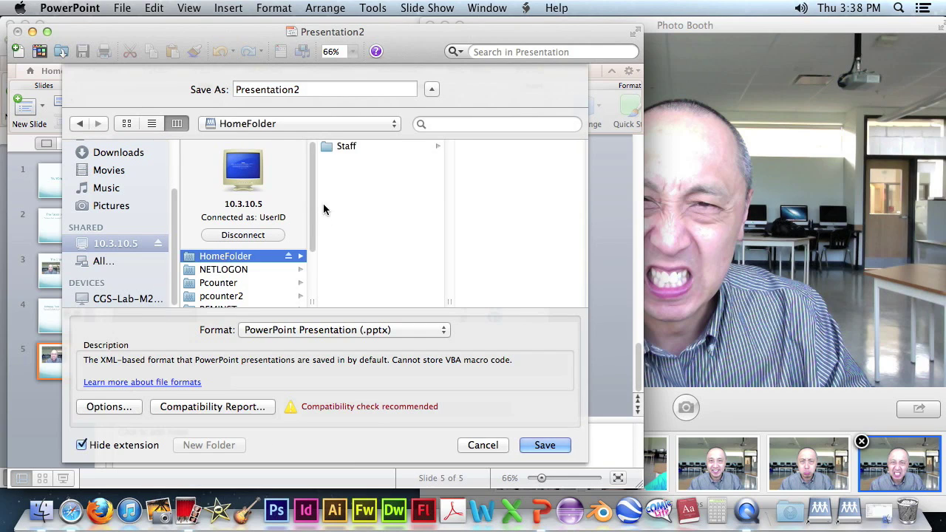
click(330, 147)
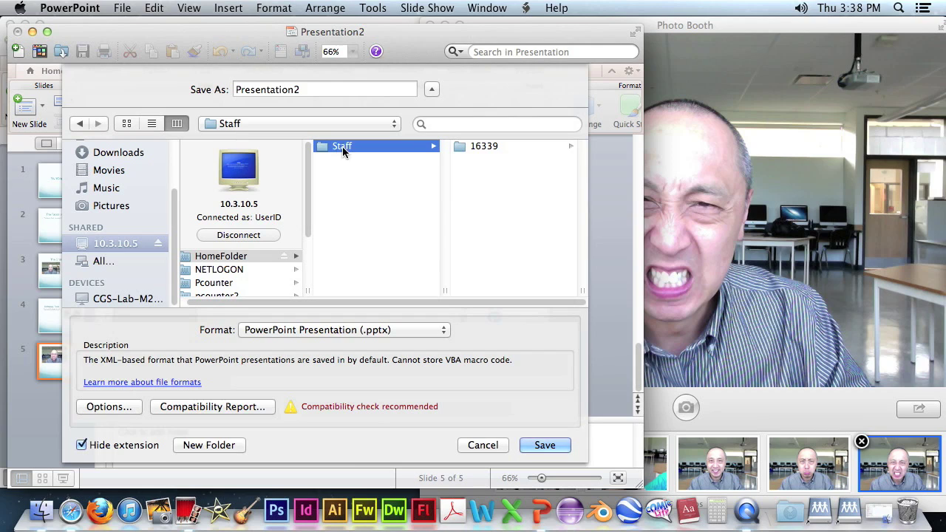
click(461, 149)
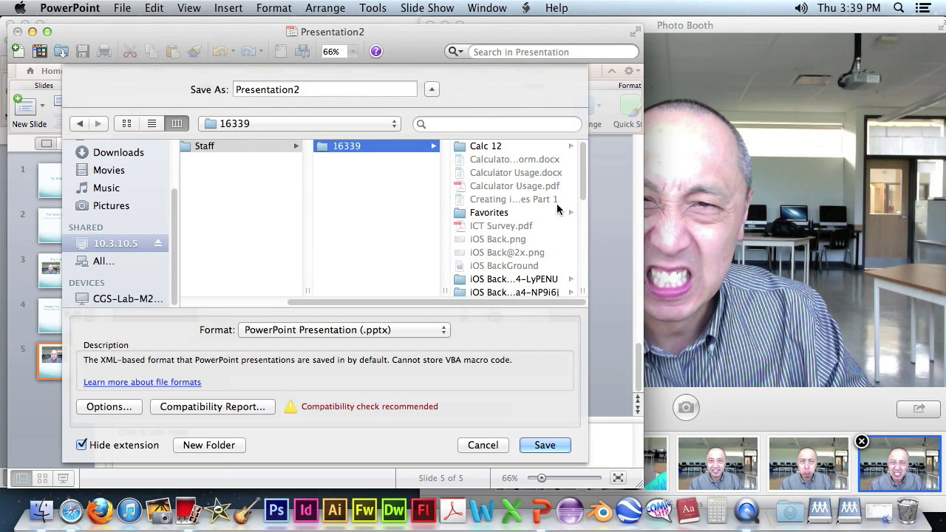
Save the presentation as a .pptx named with the student's name plus 'PowerPoint Assignment 1'.
click(309, 90)
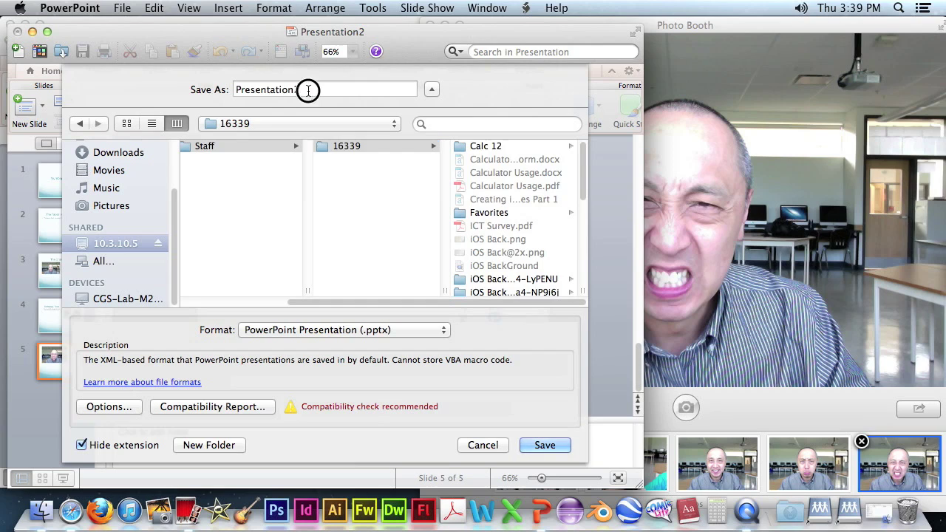
double_click(309, 90)
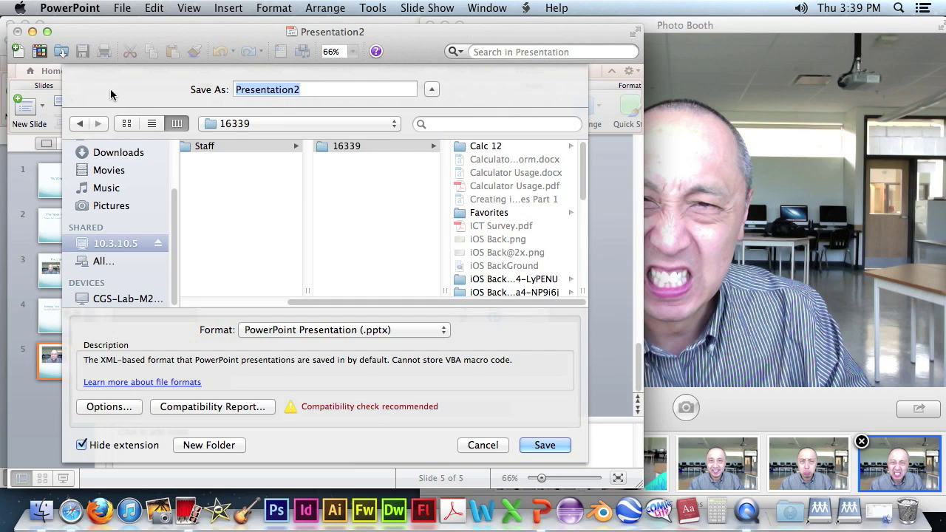
text(PA)
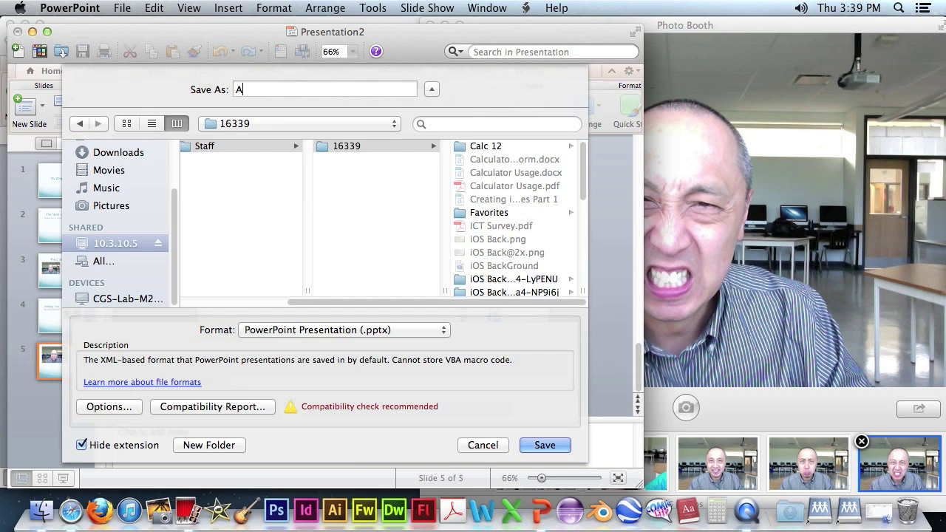
text(mory -)
text(PowerPoint Assignment 1)
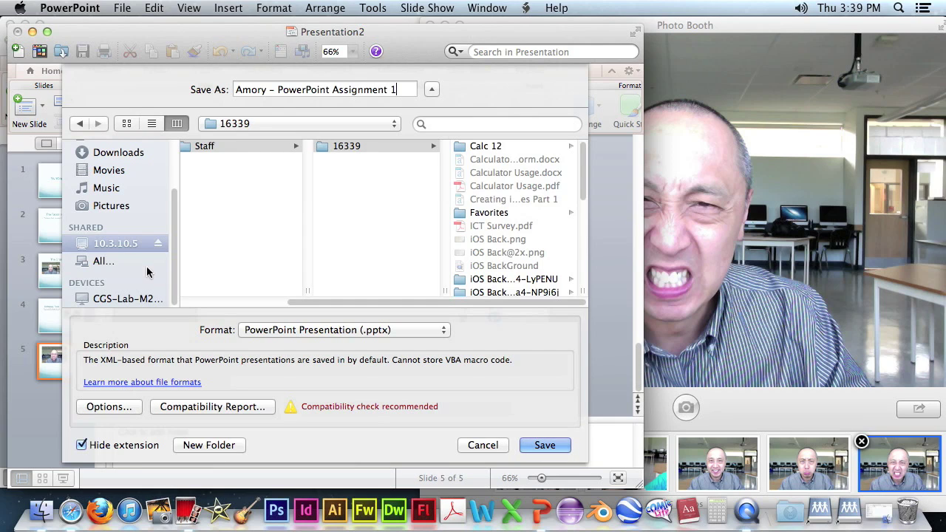
click(555, 442)
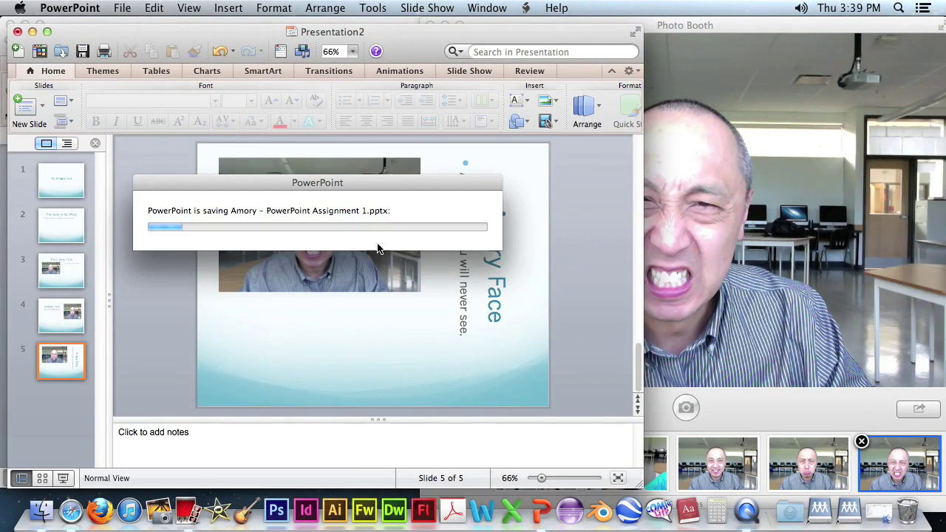